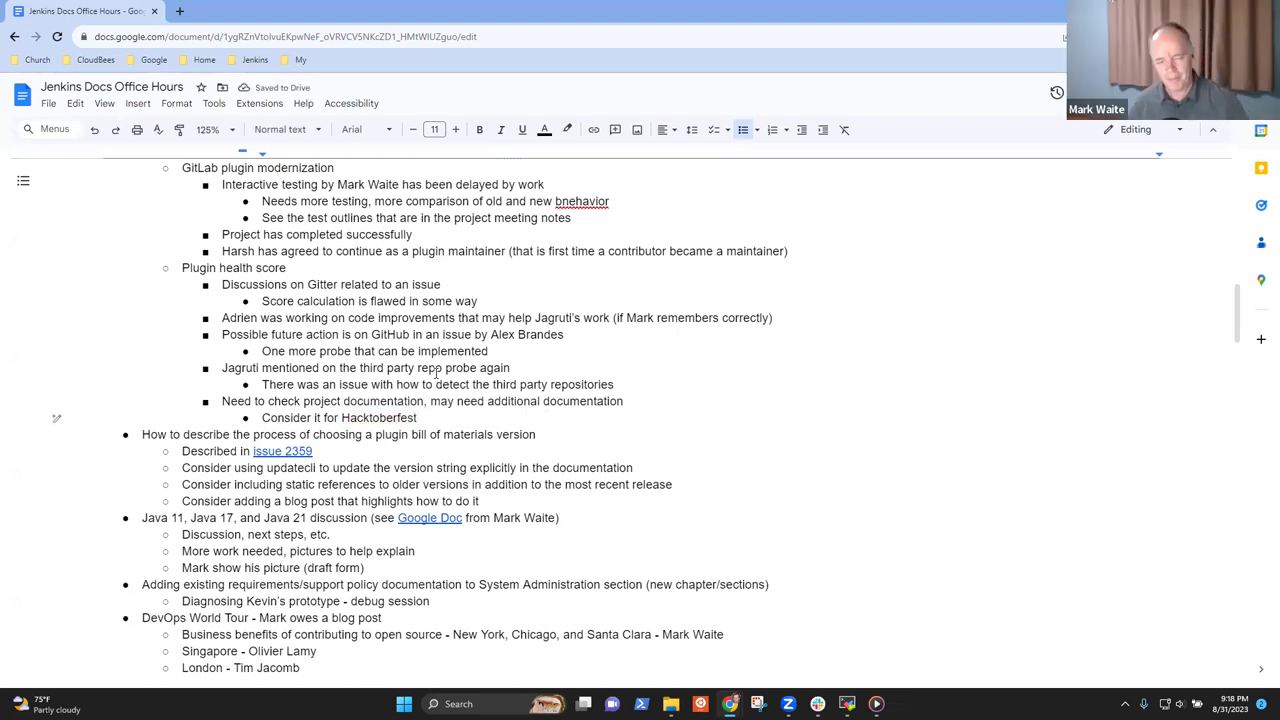
- Highlight the "Plugin health score" agenda item in the meeting notes
key(Up)
key(Up)
key(Up)
key(Up)
key(Up)
key(Up)
key(Up)
key(Up)
key(Up)
key(Up)
key(Up)
key(Down)
key(Down)
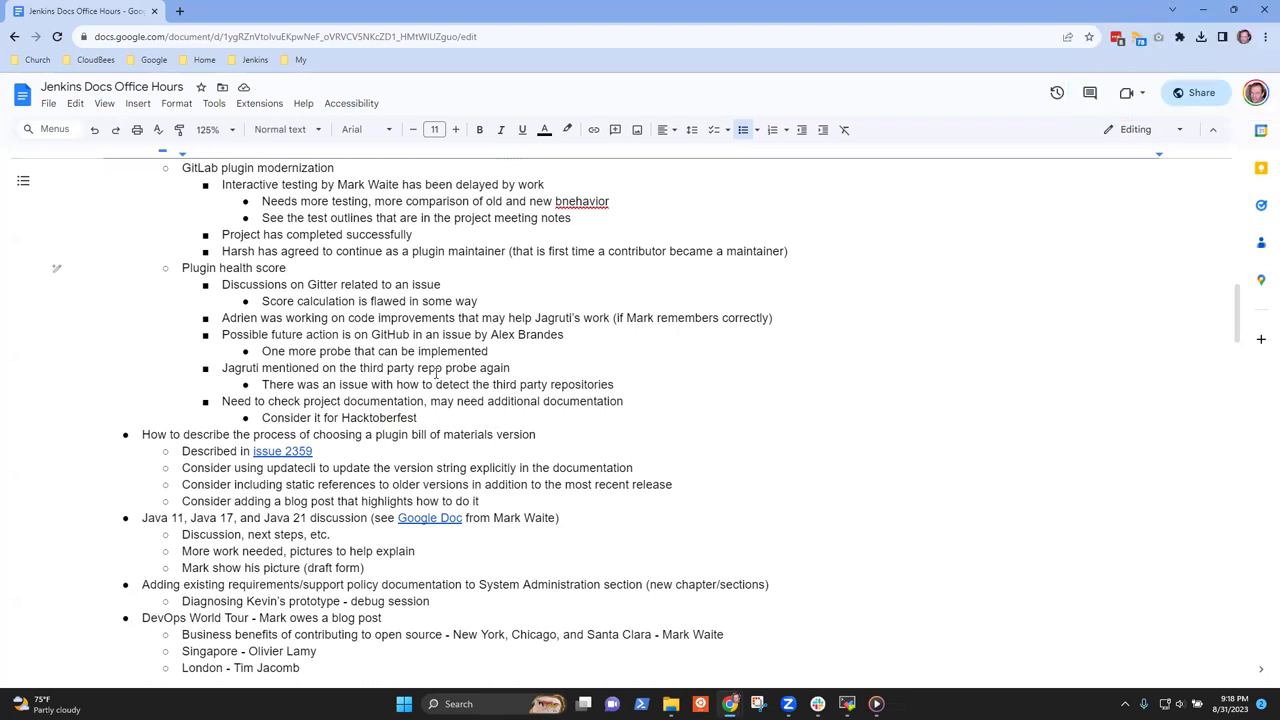
key(shift+Home)
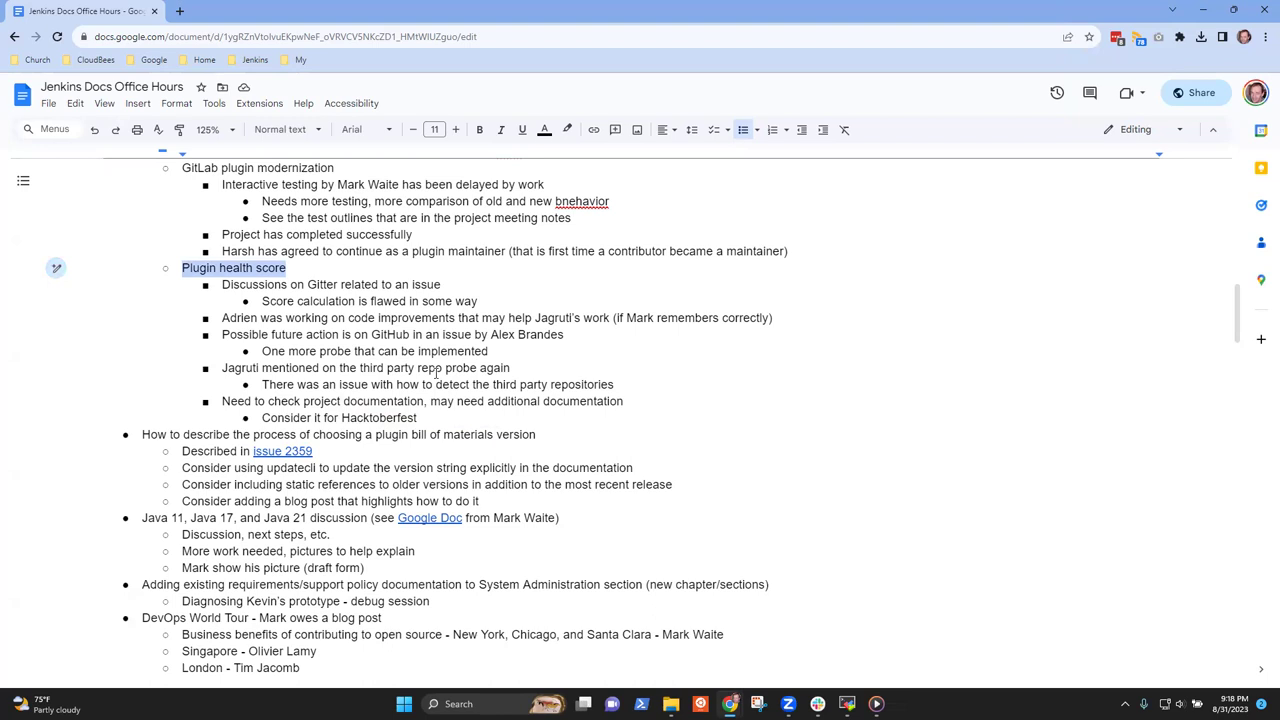
- Add the sub-bullet "No progress since last week" directly under the agenda item about choosing a plugin bill of materials version
key(Down)
key(Down)
key(Down)
key(Down)
key(Down)
key(Down)
key(Down)
key(Down)
key(Down)
key(Down)
key(Down)
key(Up)
key(Home)
key(shift+End)
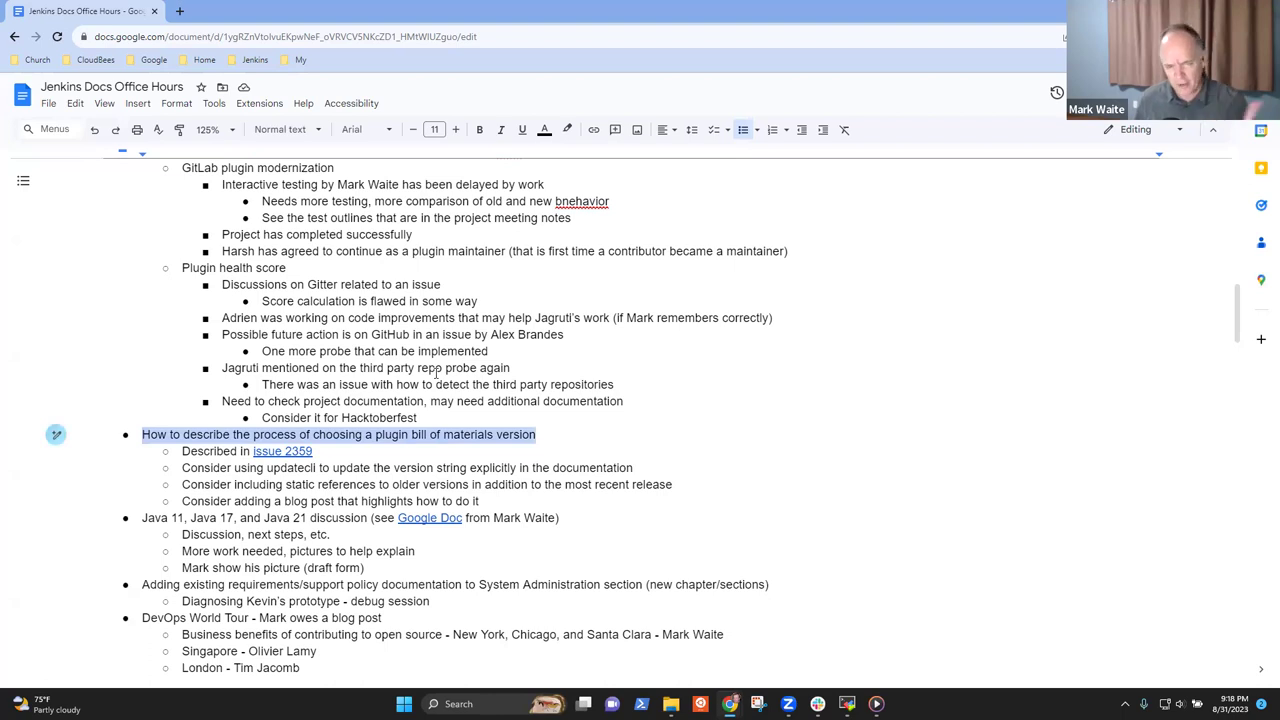
key(Right)
key(Return)
key(Tab)
text(N)
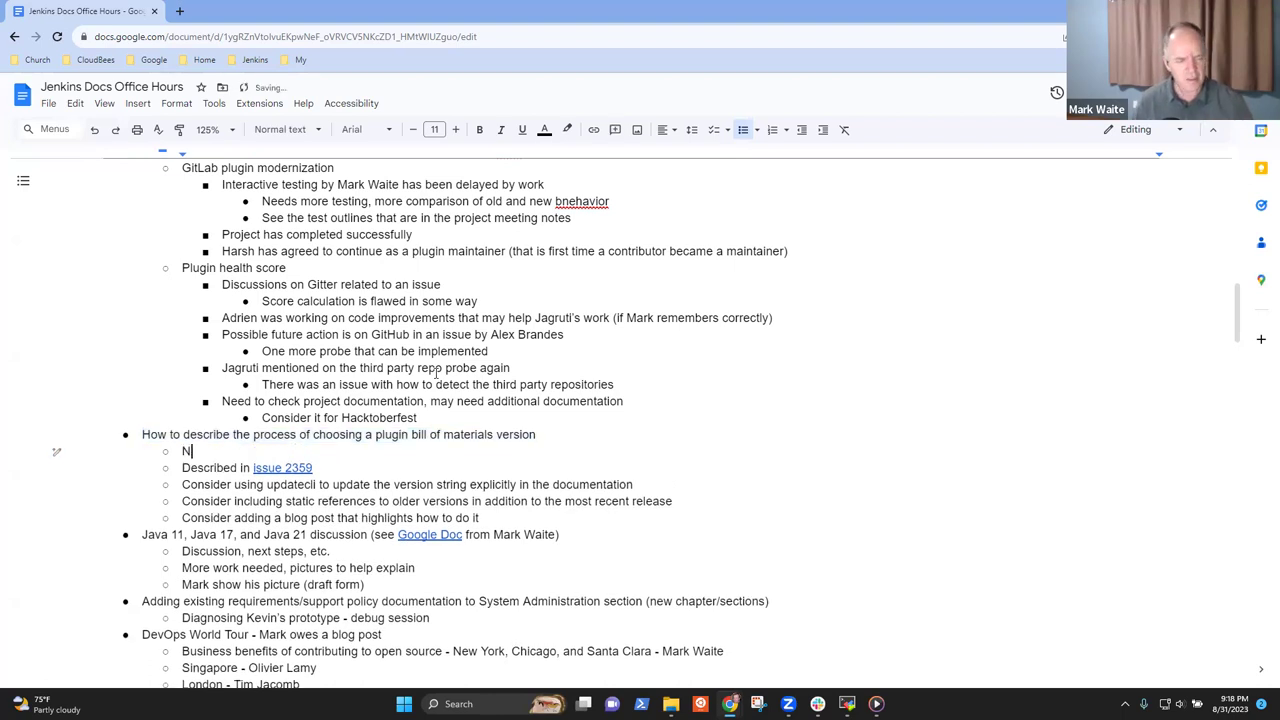
text(o project)
key(BackSpace)
key(BackSpace)
key(BackSpace)
key(BackSpace)
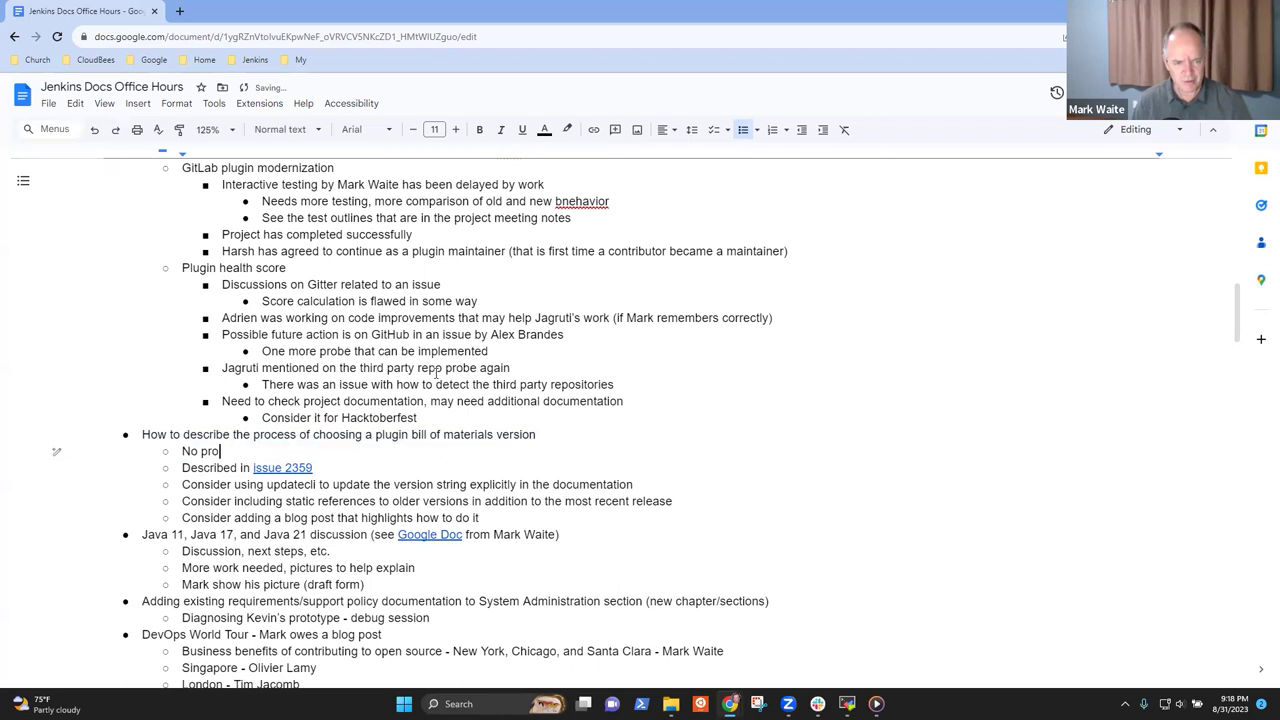
text(gress since last week)
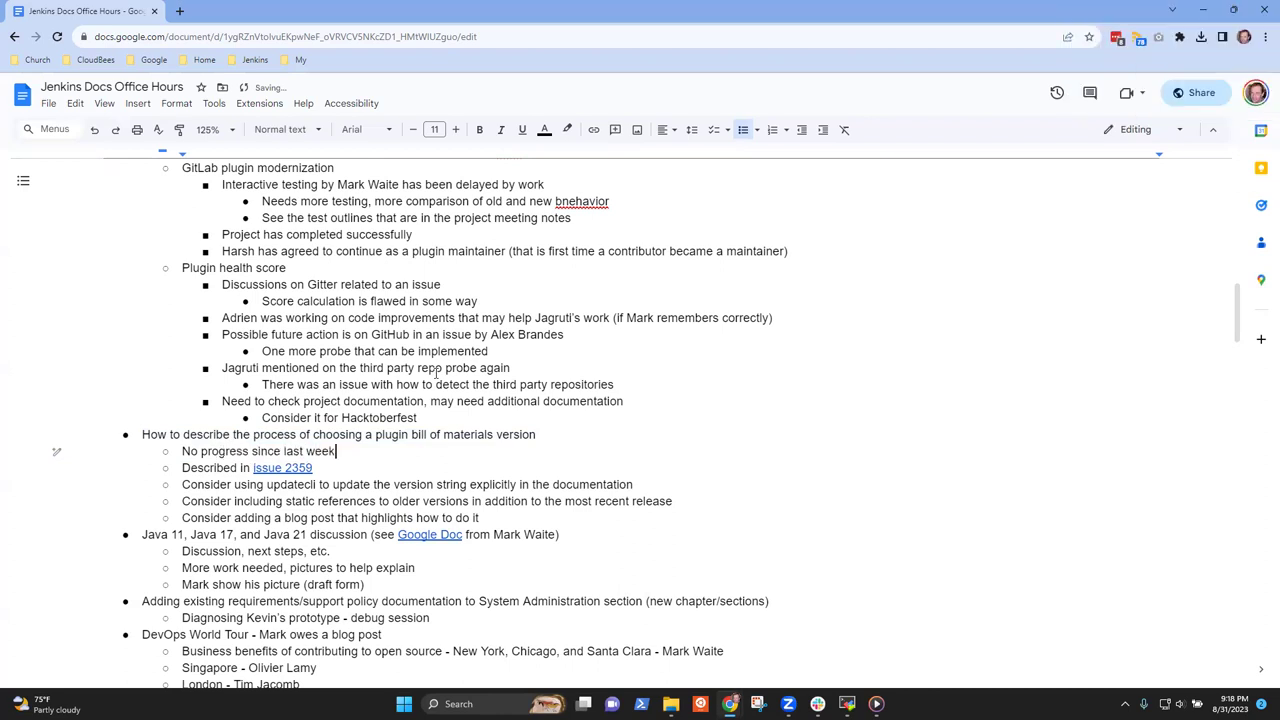
- Highlight "Java 11" in the agenda item about the Java 11, Java 17 and Java 21 discussion
click(56, 534)
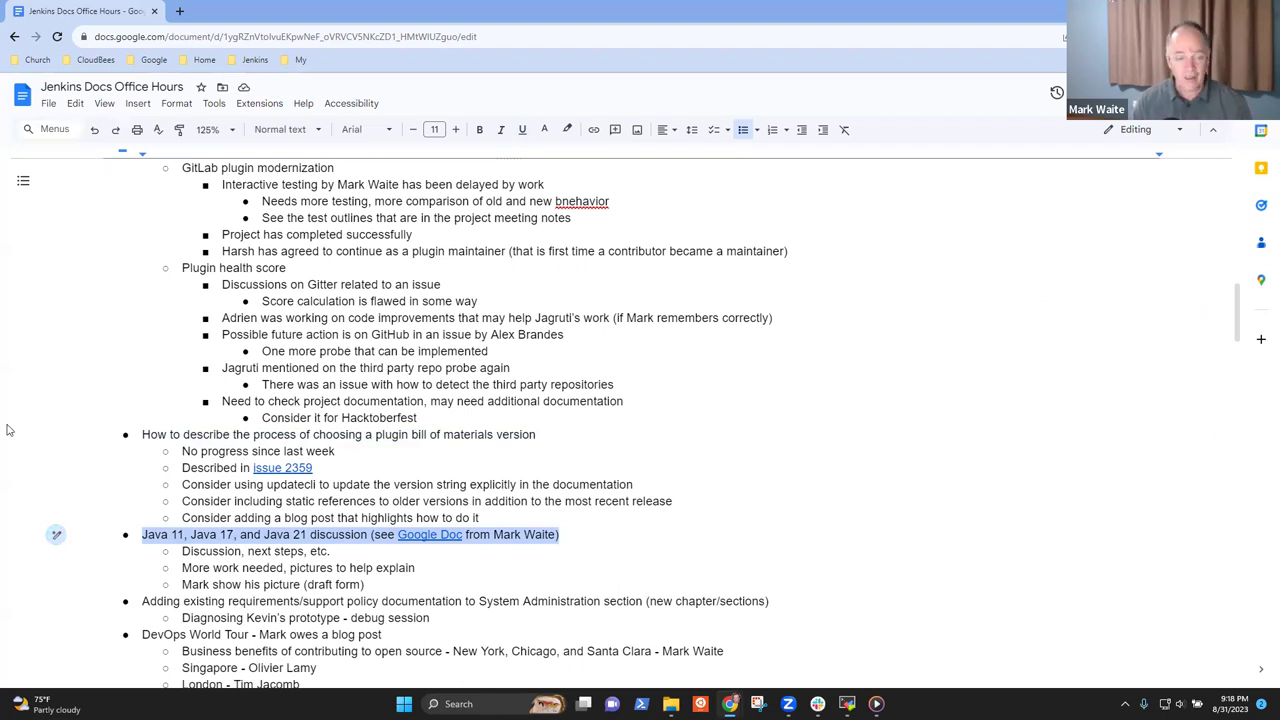
click(284, 534)
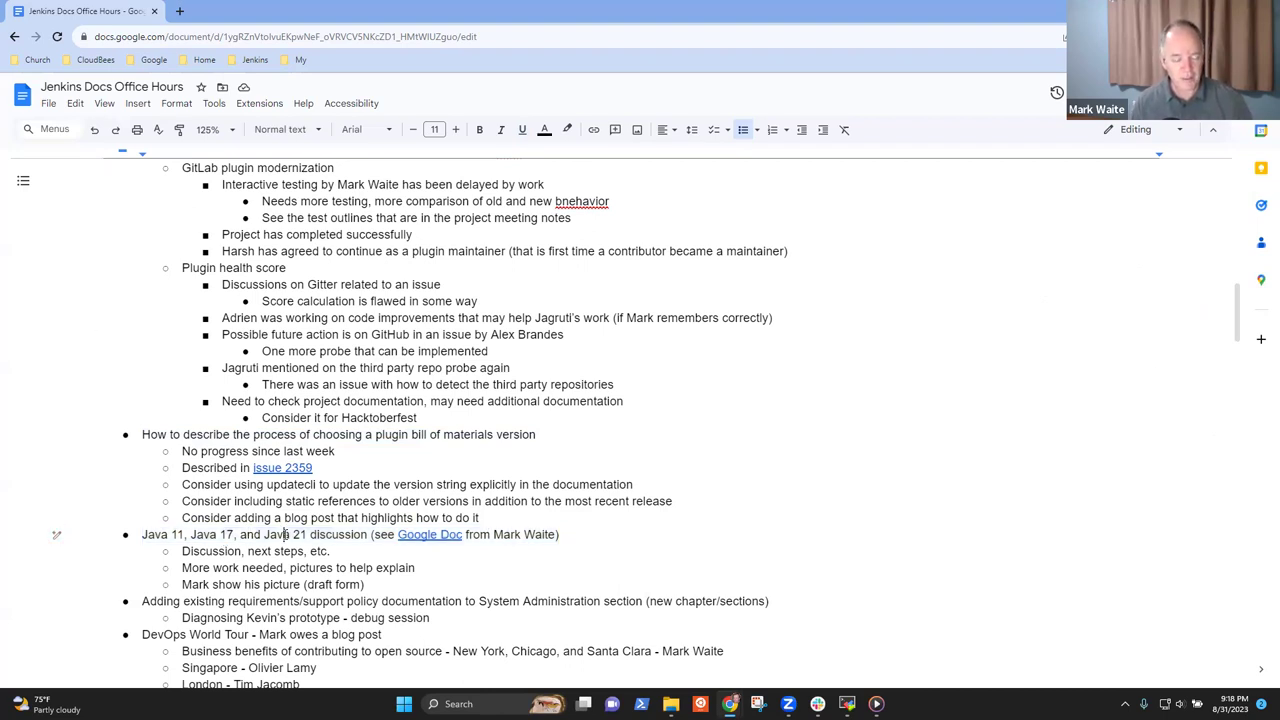
key(Home)
key(shift+Right)
key(shift+Right)
key(shift+Right)
key(shift+Right)
key(shift+Right)
key(shift+Right)
key(shift+Right)
key(shift+Right)
key(shift+Left)
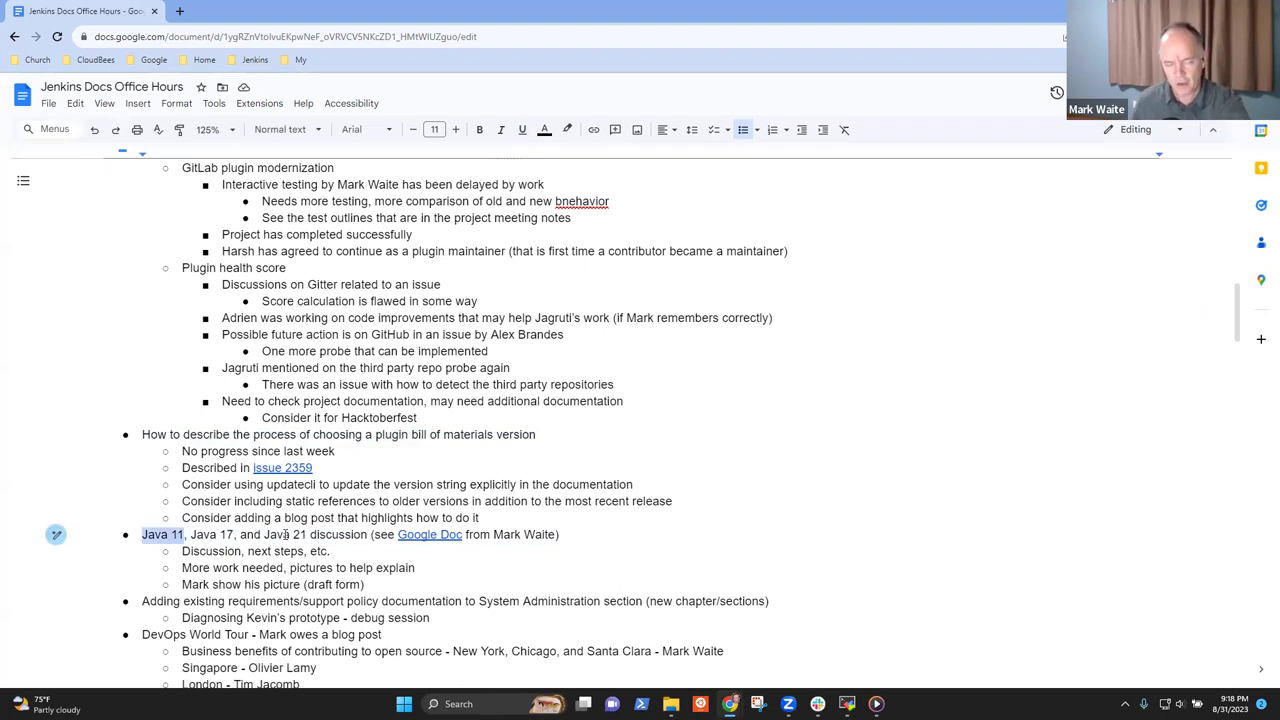
- Highlight "Java 17" in the Java versions discussion agenda item
key(Right)
key(Right)
key(Right)
key(shift+Right)
key(shift+Right)
key(shift+Right)
key(shift+Right)
key(shift+Right)
key(shift+Right)
key(shift+Right)
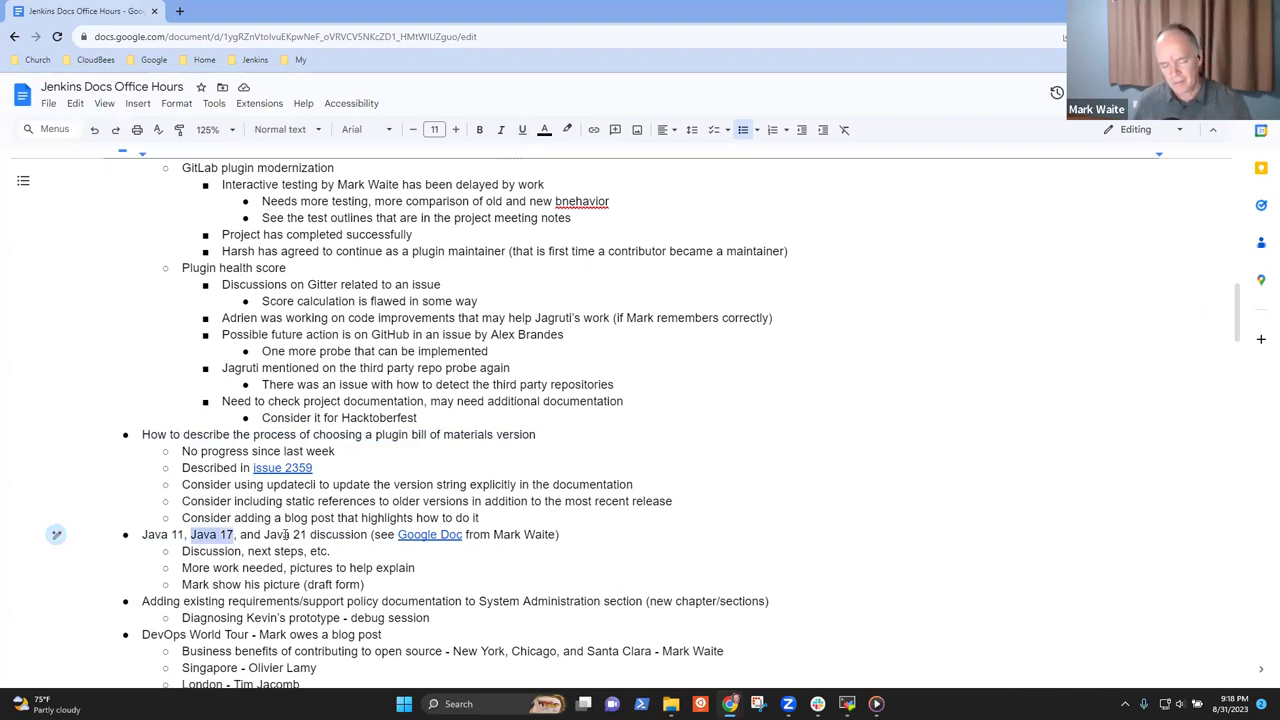
- Highlight "Java 21" in the same Java versions discussion agenda item
key(Right)
key(Right)
key(Right)
key(Left)
key(Left)
key(Left)
key(Left)
key(Left)
key(shift+Right)
key(shift+Right)
key(shift+Right)
key(shift+Right)
key(shift+Right)
key(shift+Right)
key(shift+Right)
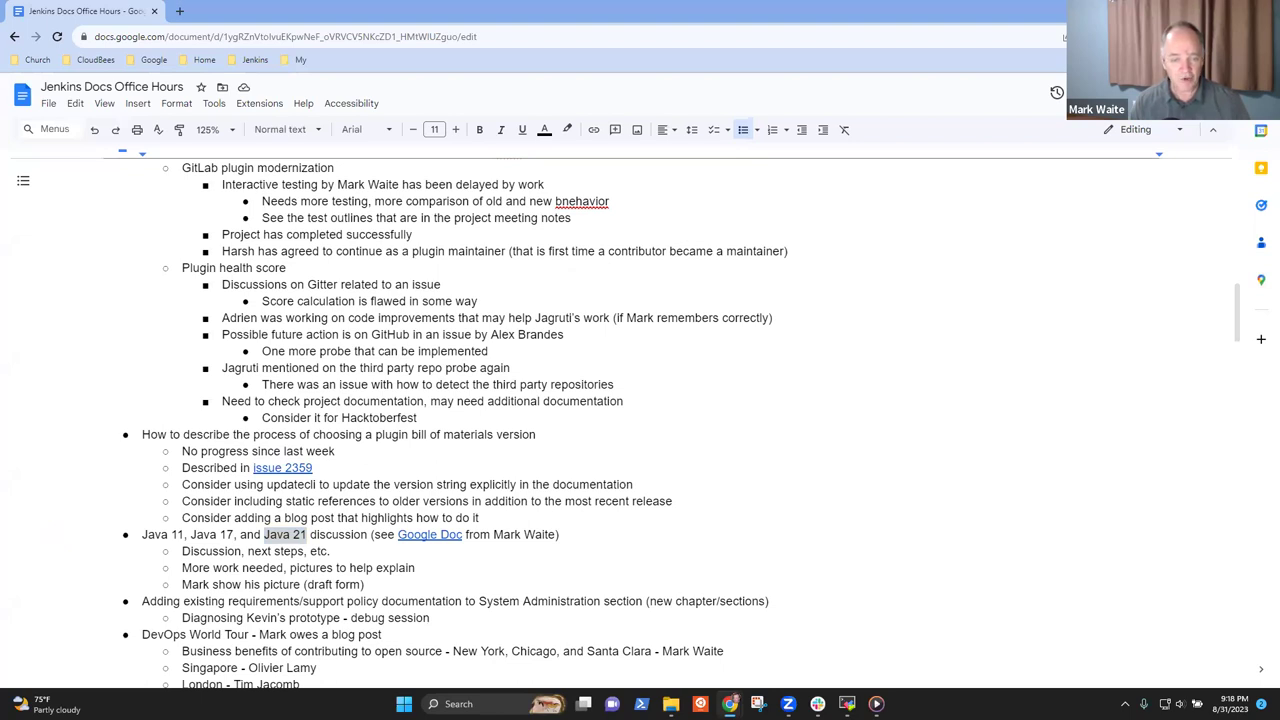
- Switch to the Google Sheets window "Visualizing Java versions for Jenkins" and maximize it
key(alt+Tab)
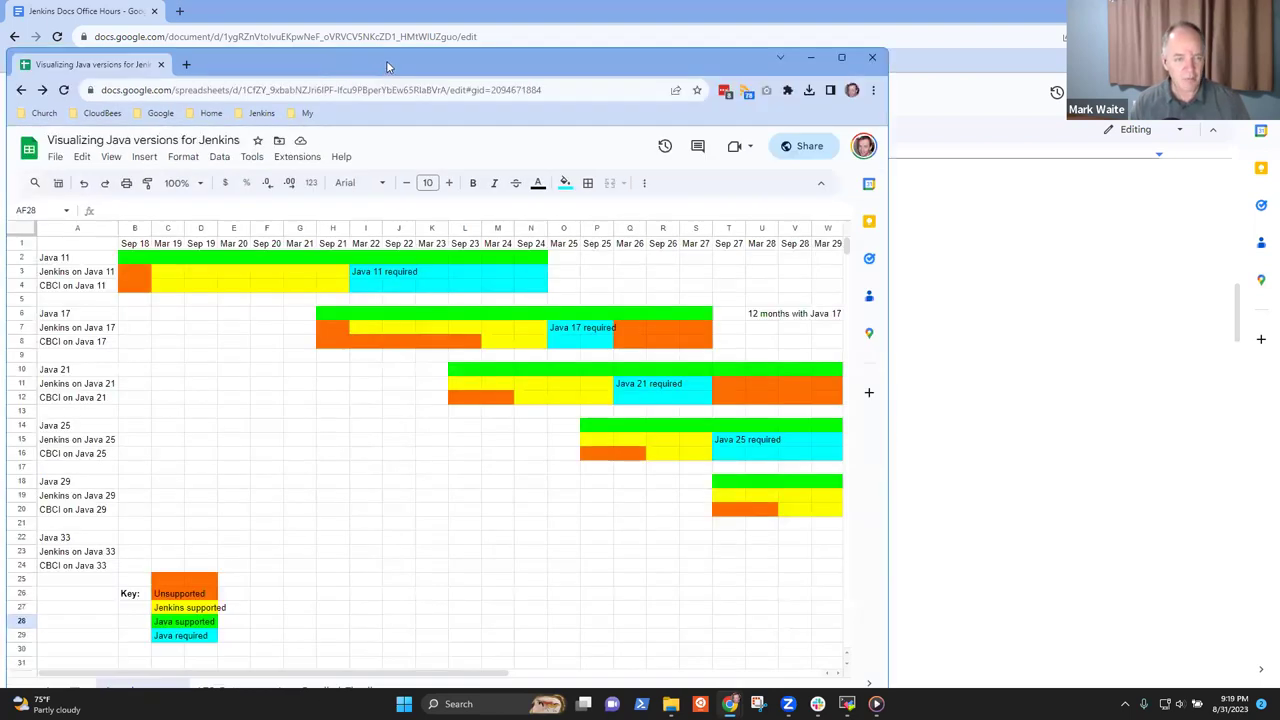
double_click(388, 66)
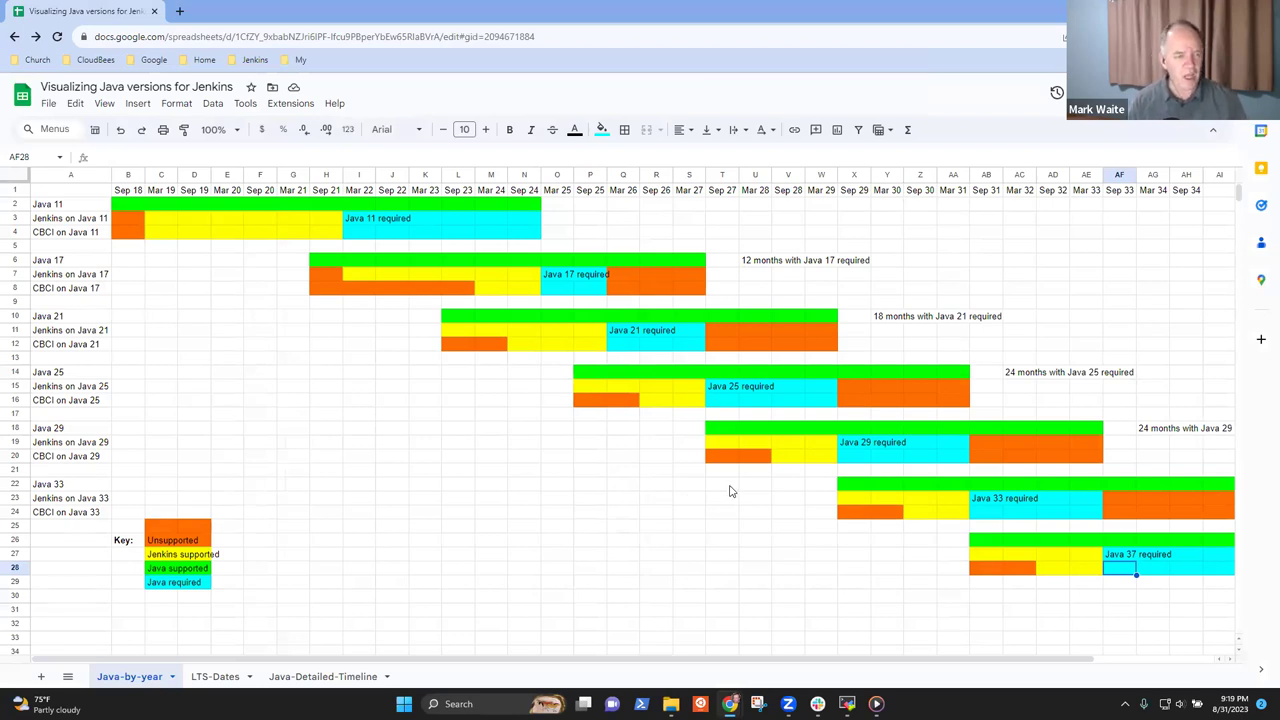
- Hide row 4, "CBCI on Java 11", in the Java-by-year sheet
right_click(15, 237)
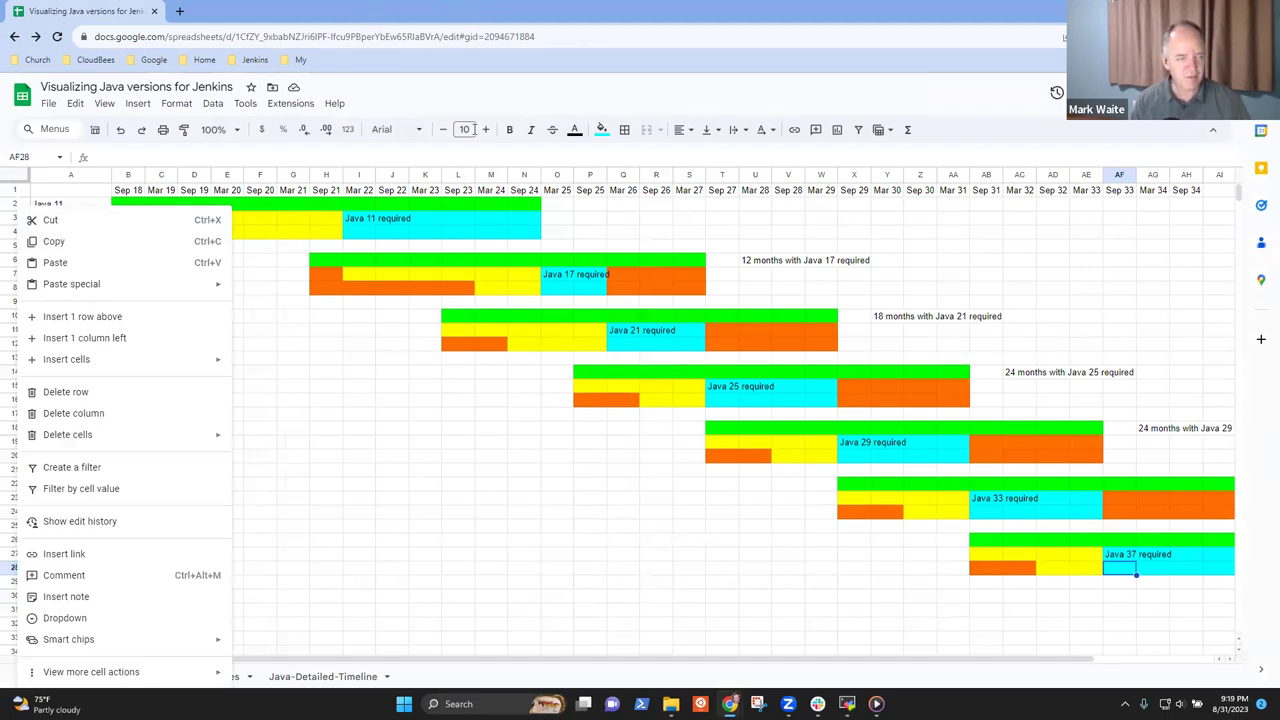
click(524, 593)
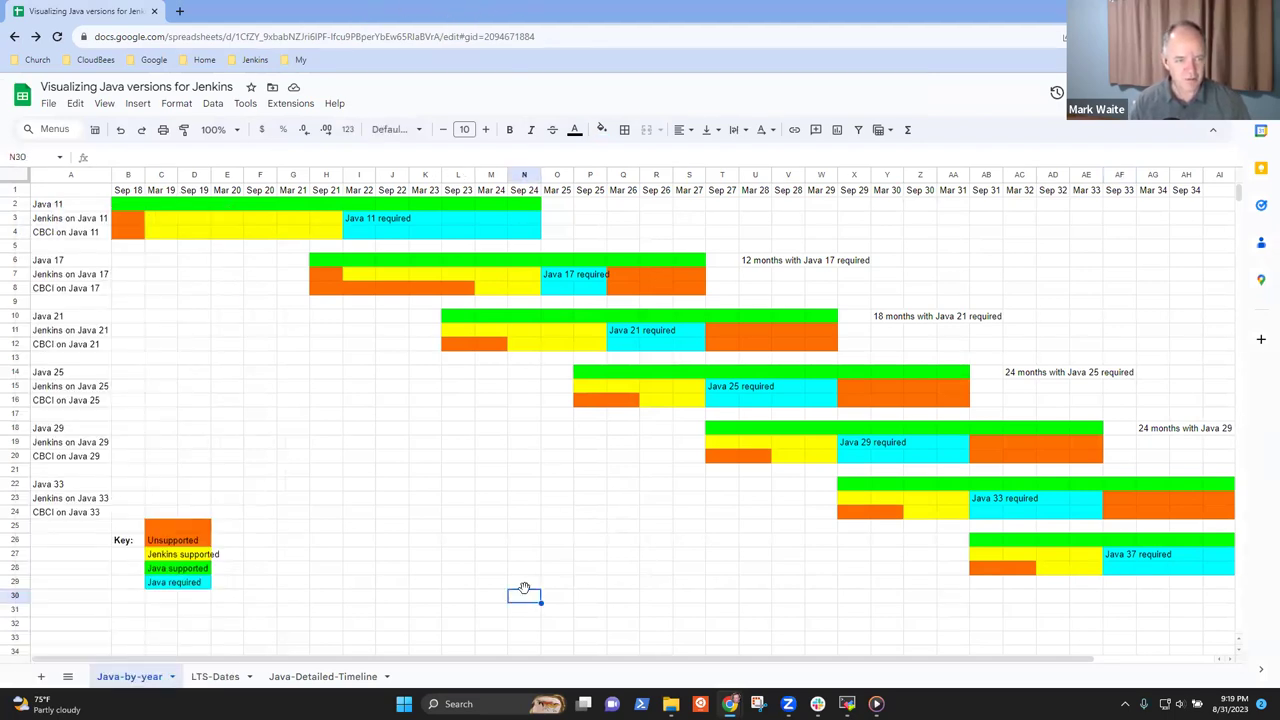
click(16, 233)
right_click(16, 233)
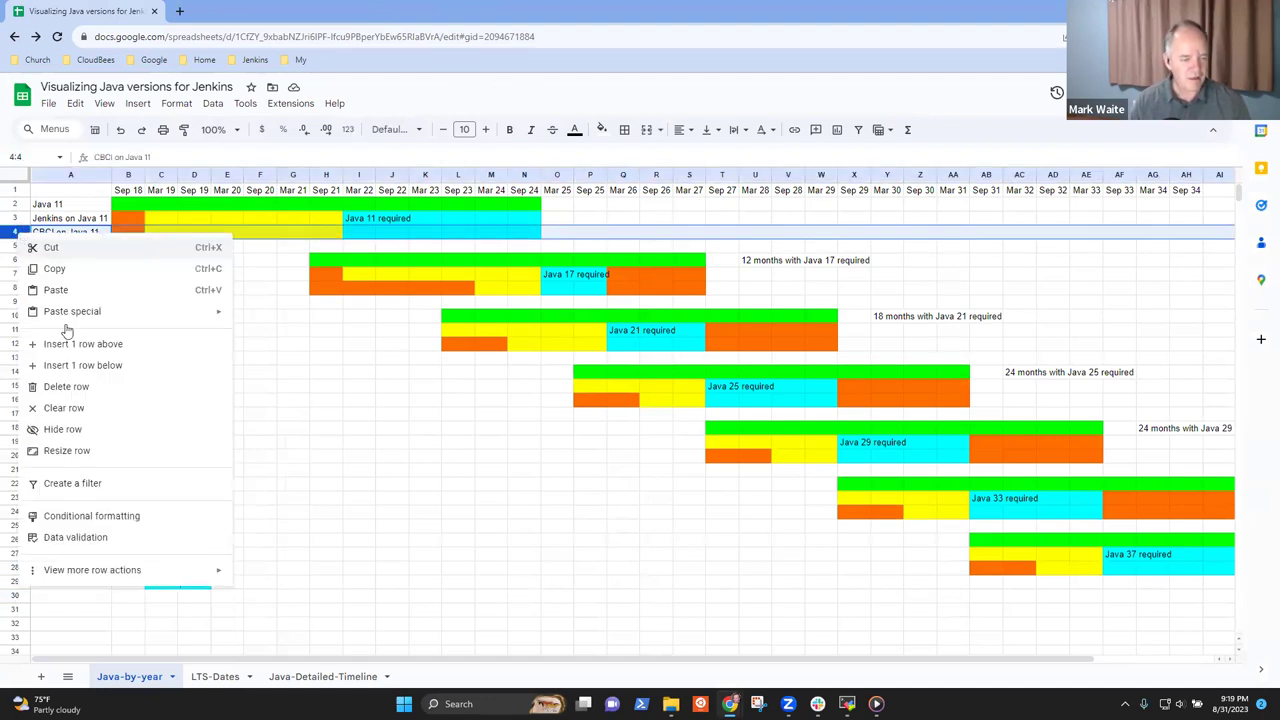
click(74, 432)
- Hide the "CBCI on Java 17" and "CBCI on Java 21" rows, rows 8 and 12
click(10, 274)
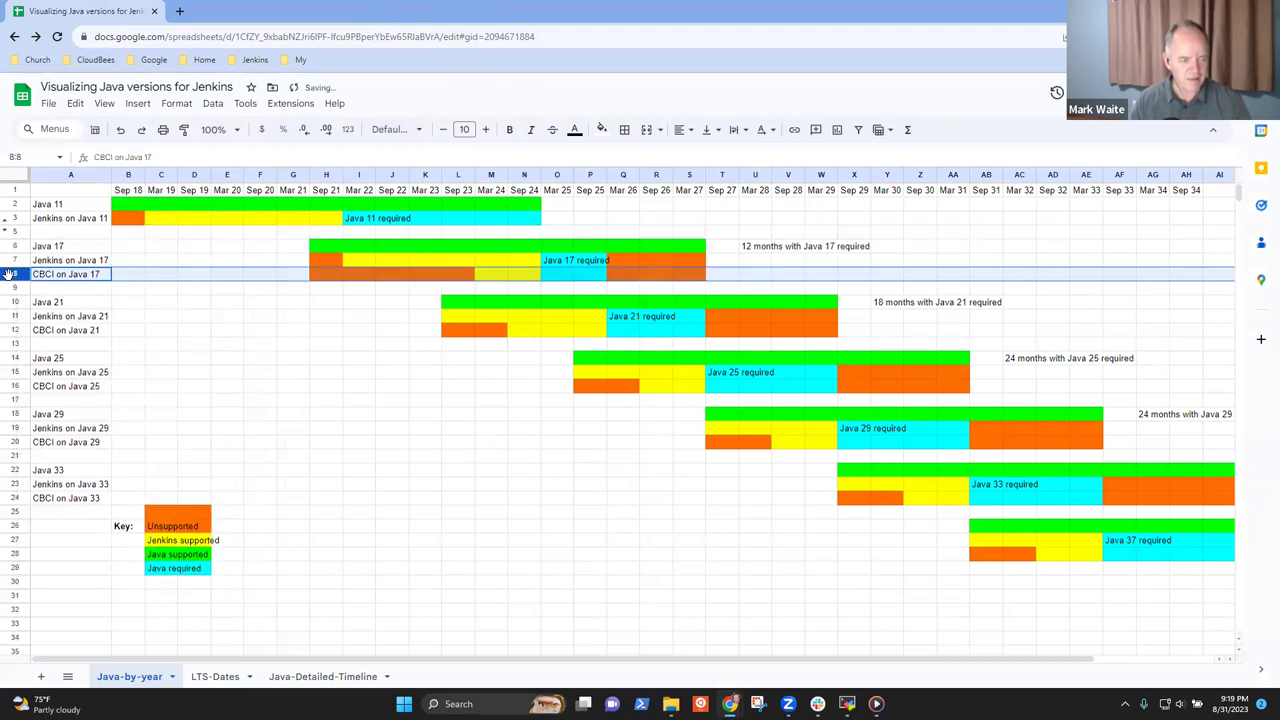
right_click(10, 274)
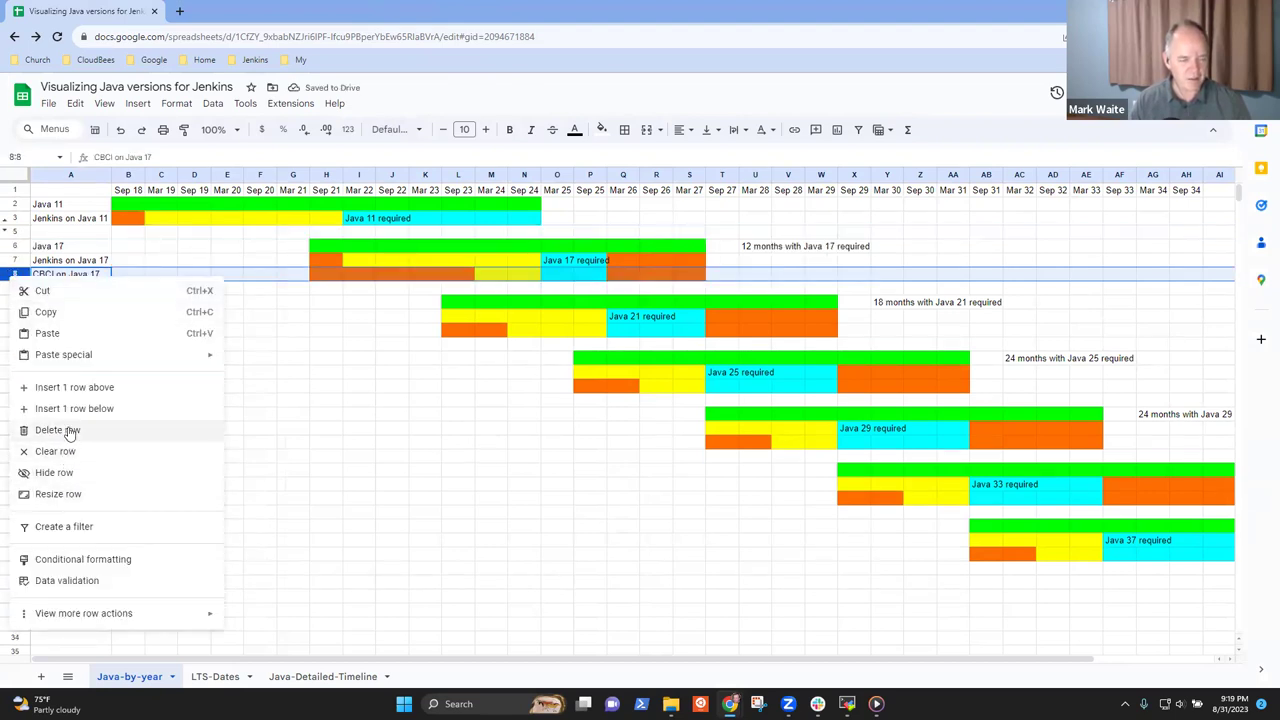
click(60, 474)
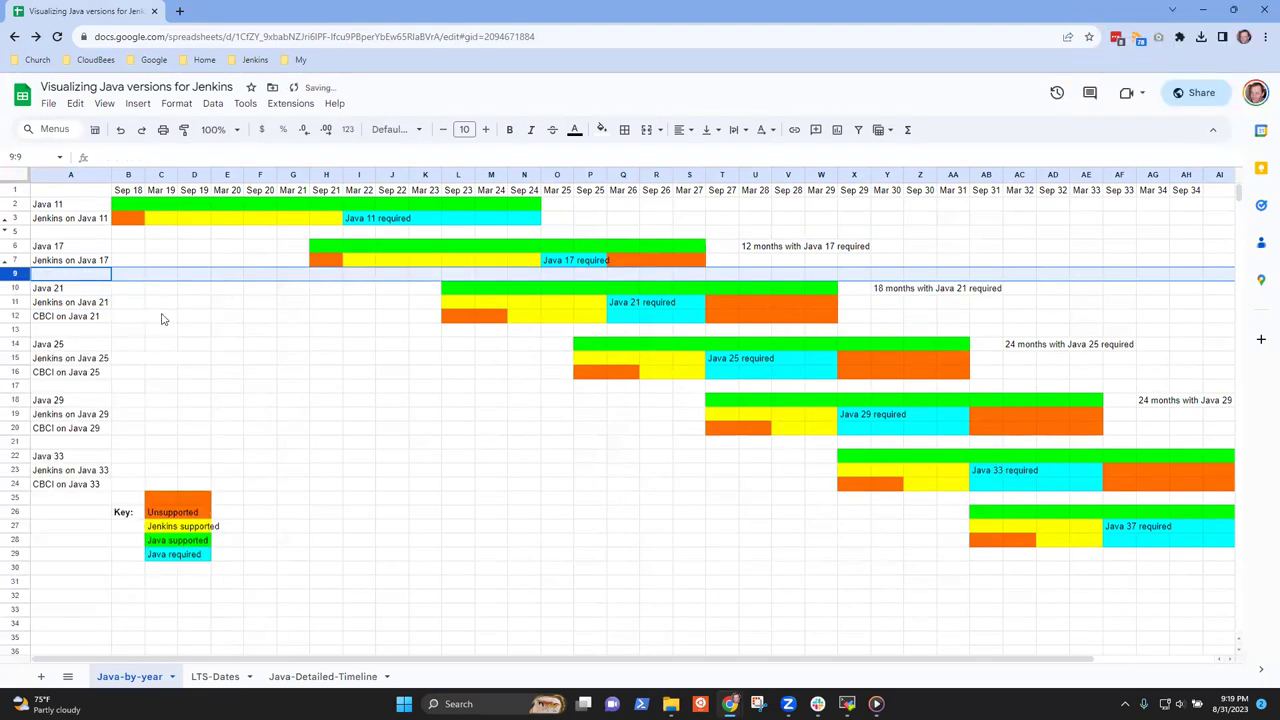
click(8, 315)
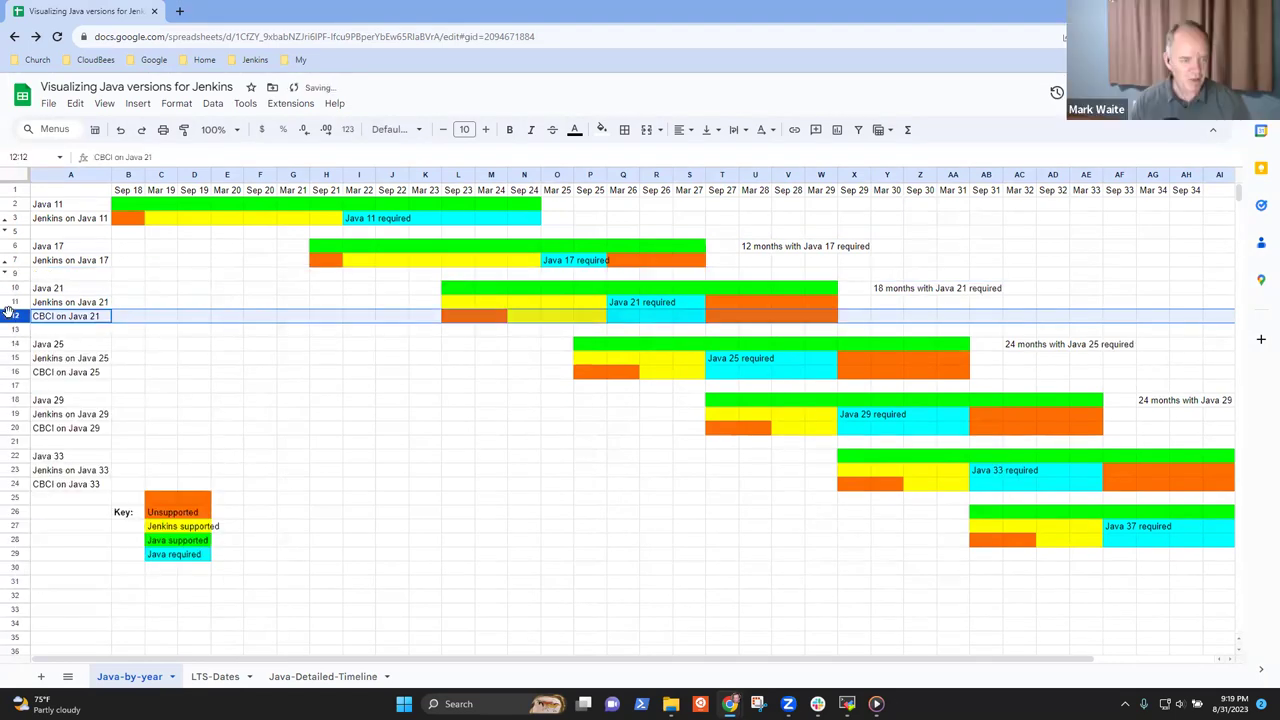
right_click(8, 313)
click(42, 509)
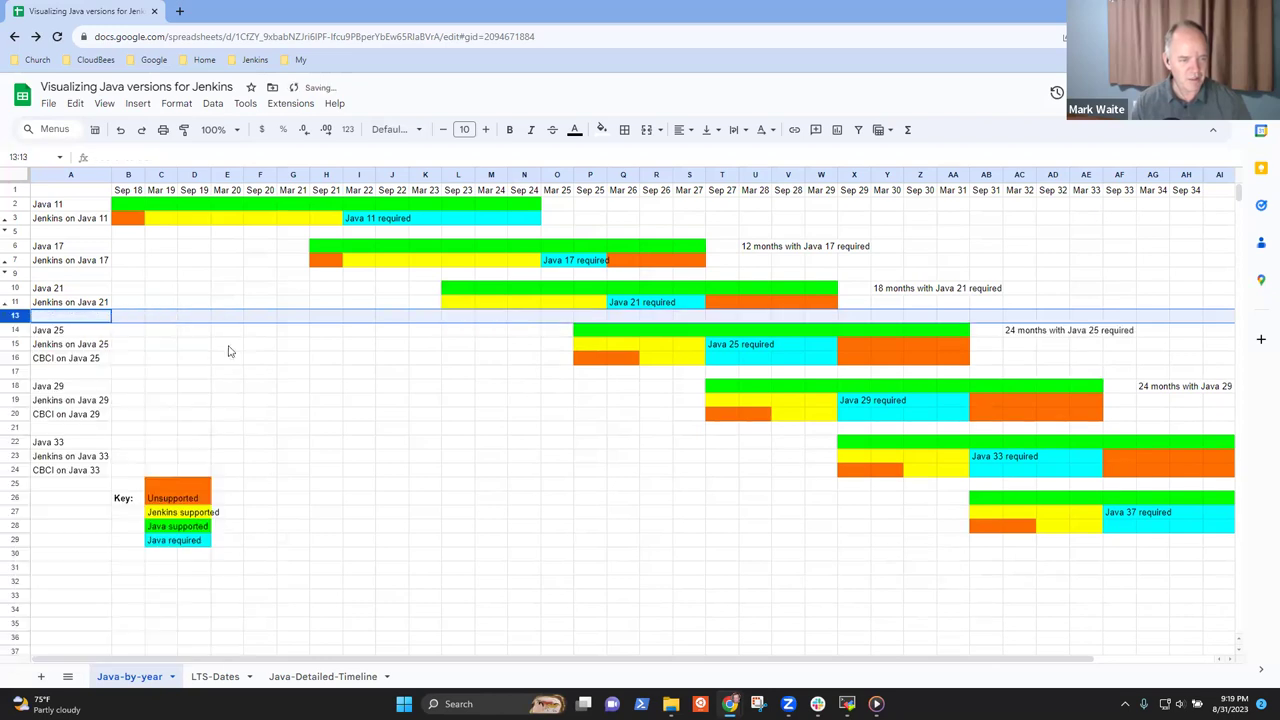
- Hide the "CBCI on Java 25" and "CBCI on Java 29" rows, rows 16 and 20
click(15, 358)
right_click(15, 358)
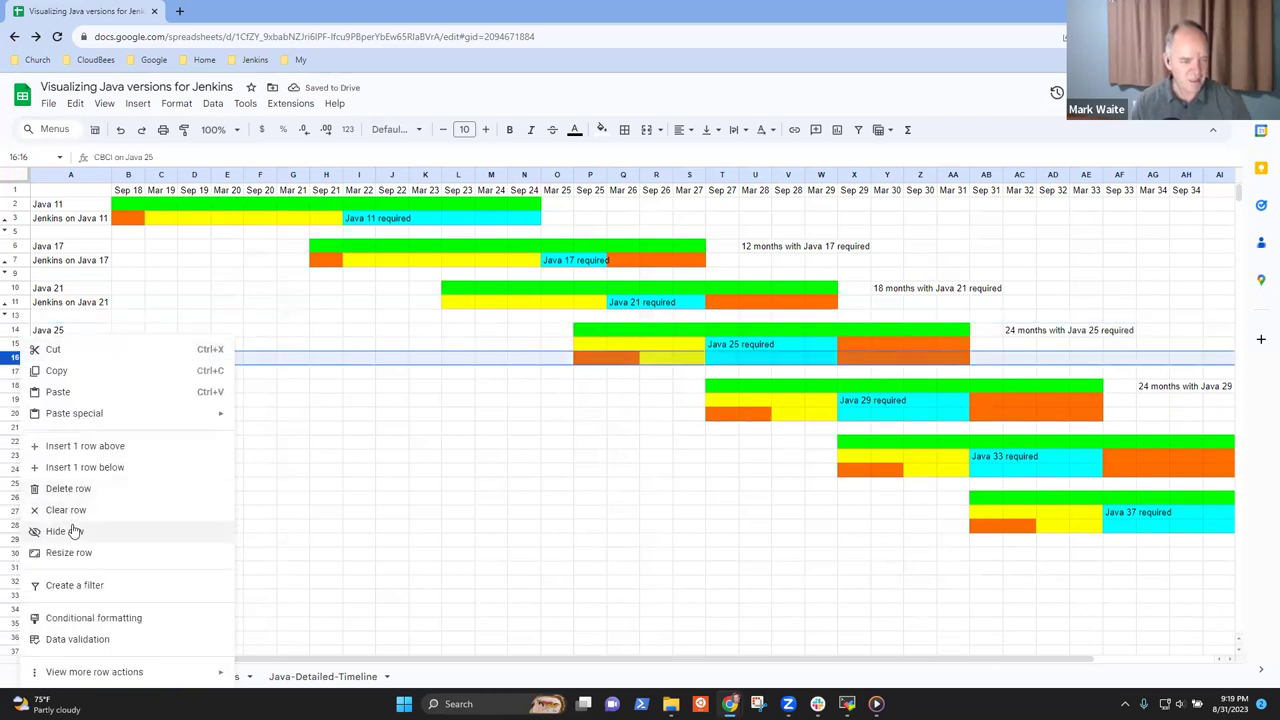
click(73, 531)
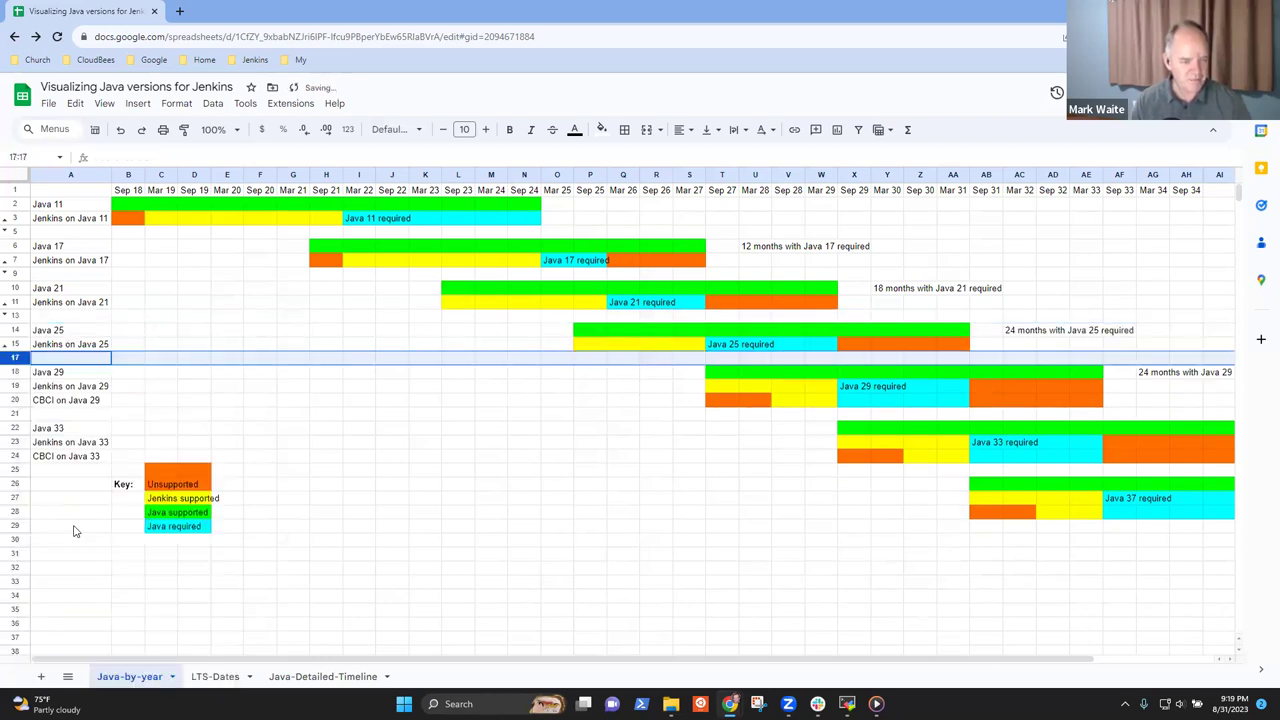
click(18, 400)
right_click(18, 400)
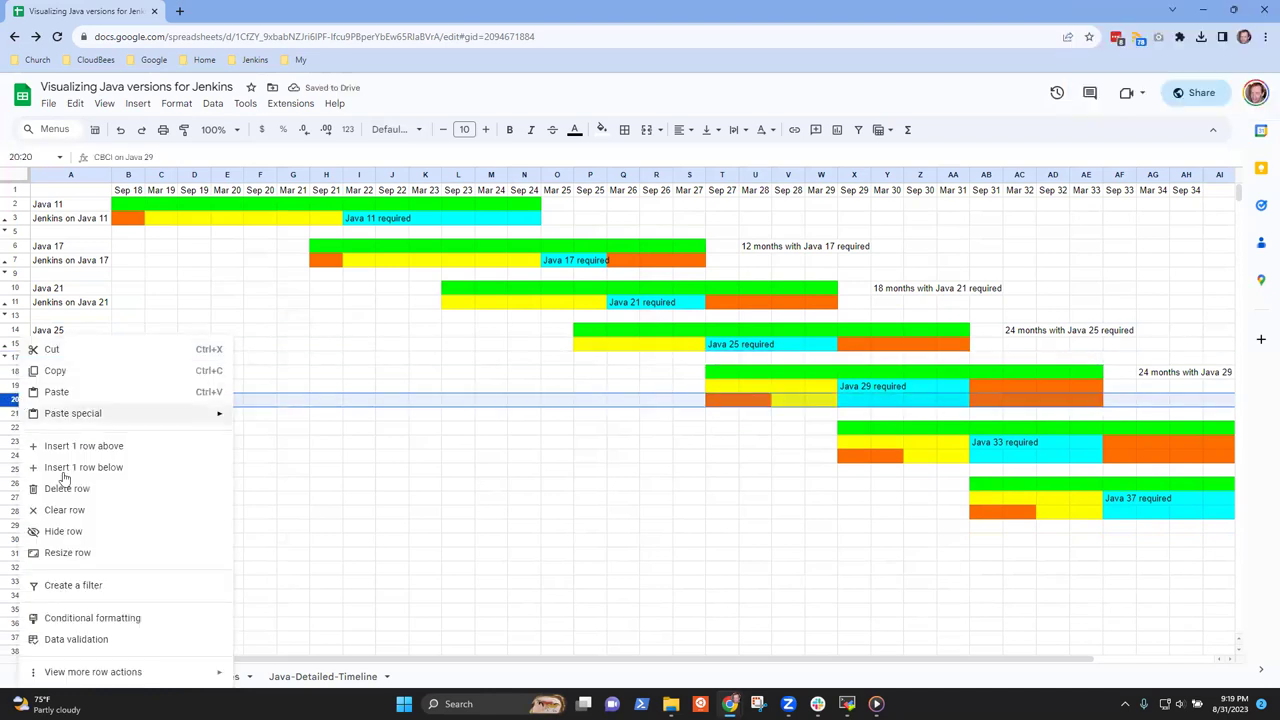
click(60, 531)
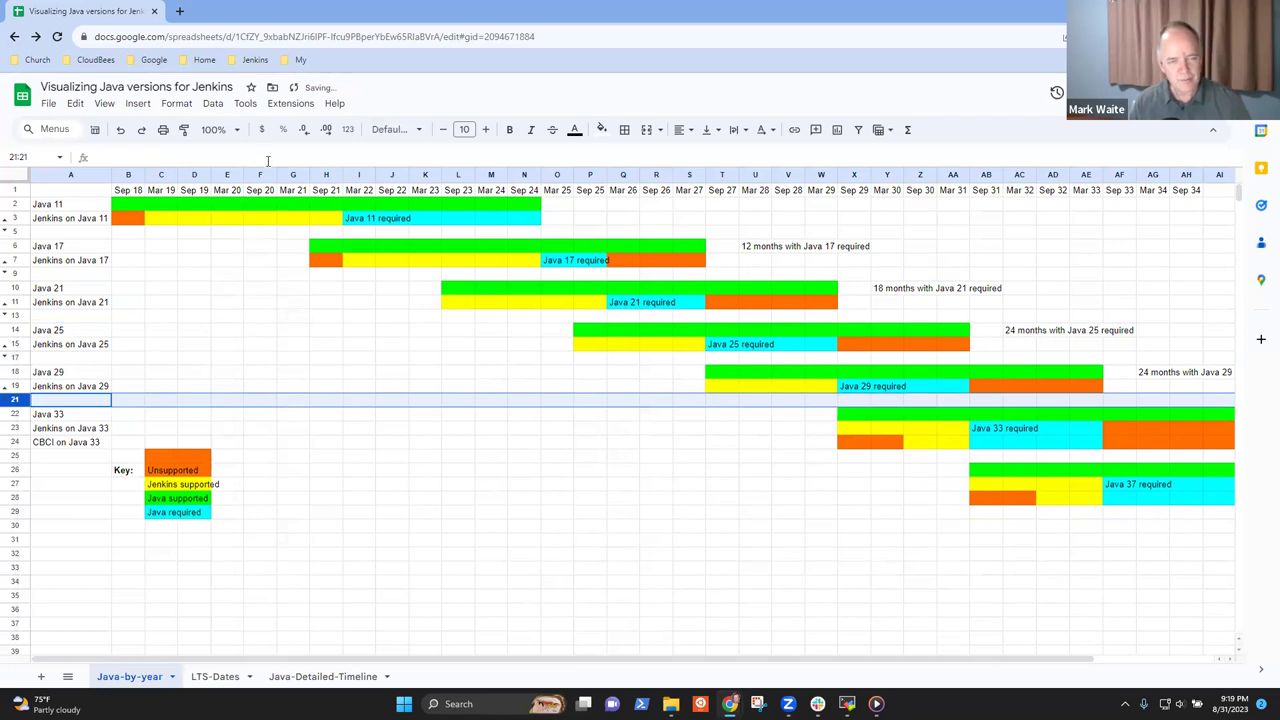
- Examine the Jenkins on Java 11 and Java 17 timelines from Mar 22, ending on the Java 11 row at Sep 23
click(359, 219)
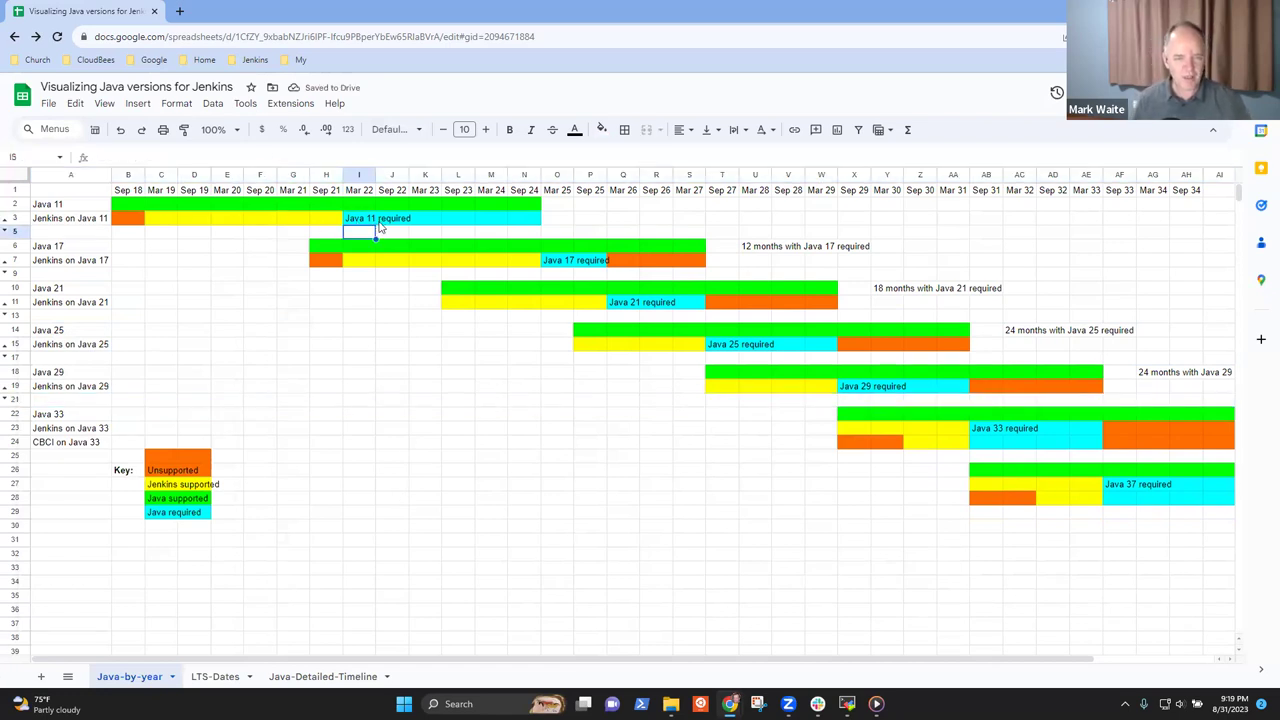
key(Down)
key(Down)
key(Down)
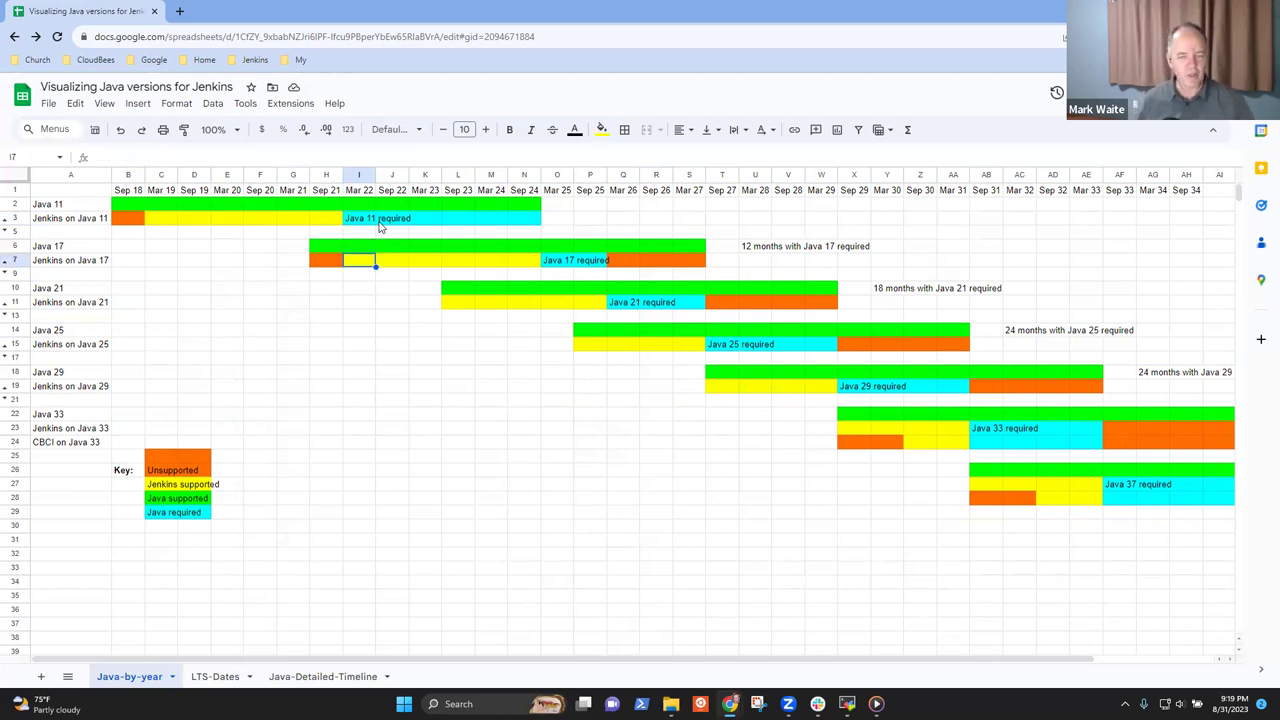
key(Right)
key(Up)
key(Up)
key(Right)
key(Right)
key(Up)
key(Left)
key(Left)
key(Right)
key(Right)
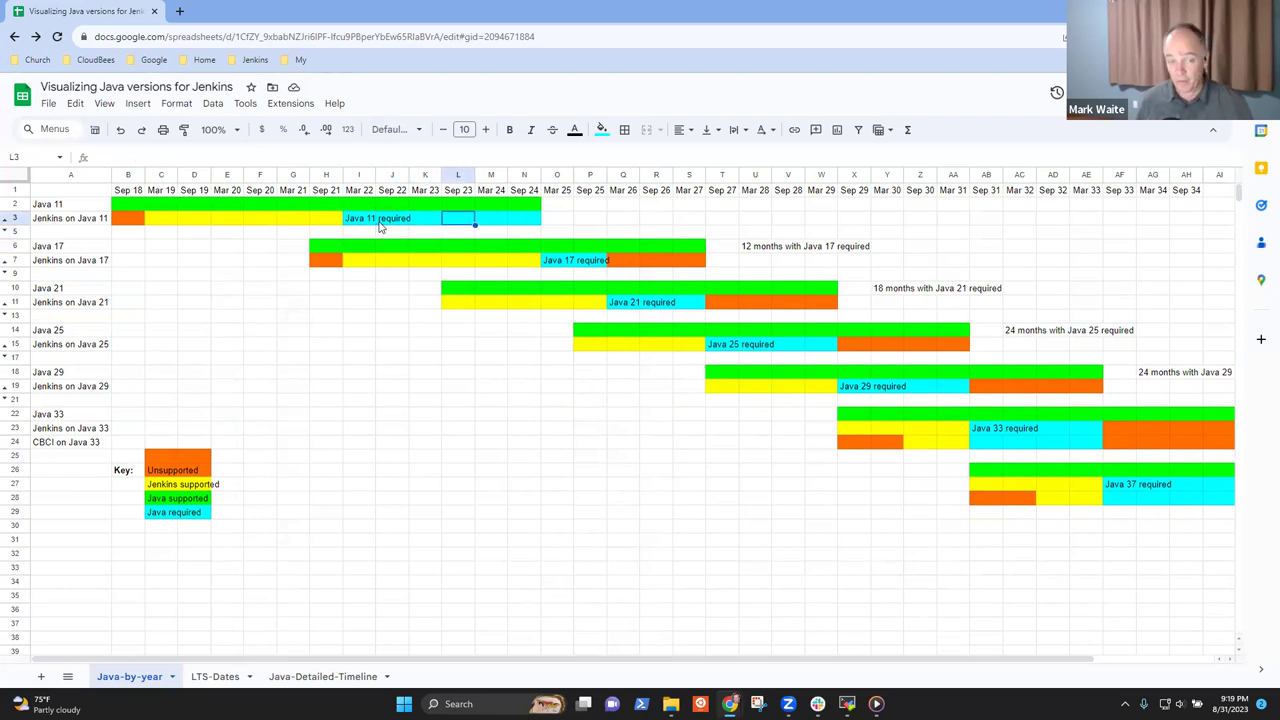
- Examine where the Java 11 required and Java 11 support bars end, at Sep 24
key(Right)
key(Right)
key(Right)
key(Left)
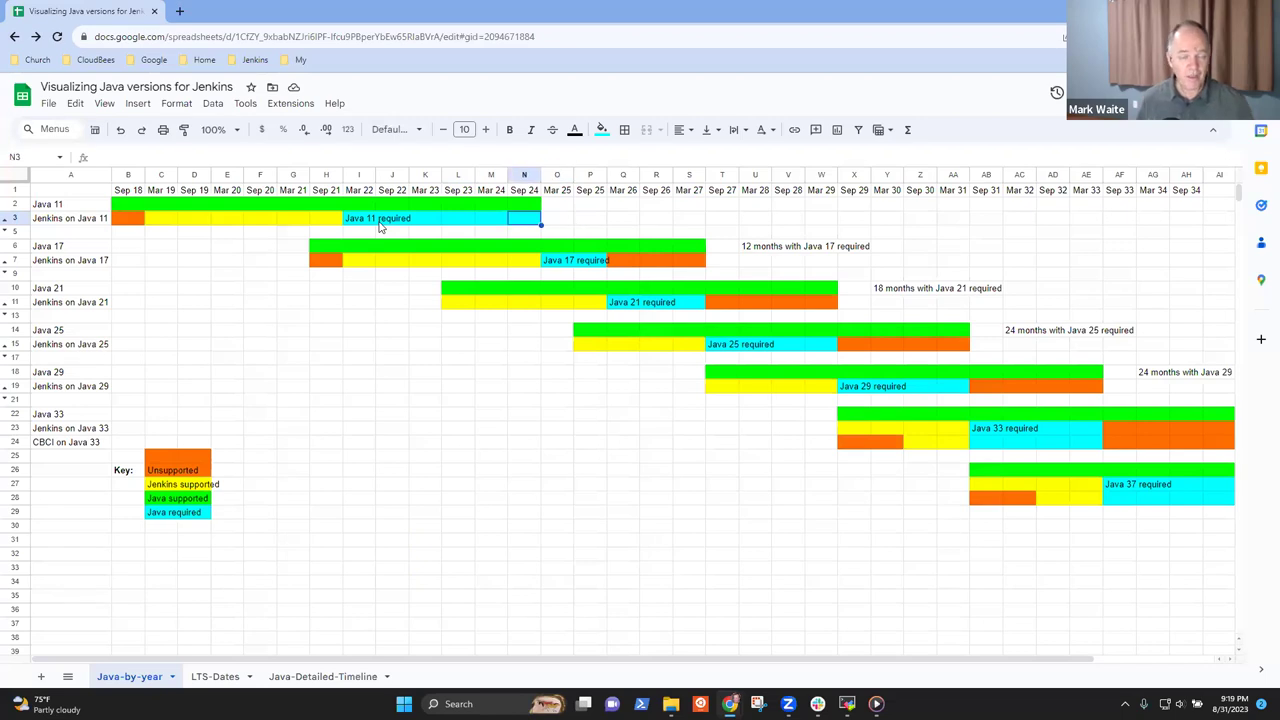
key(Up)
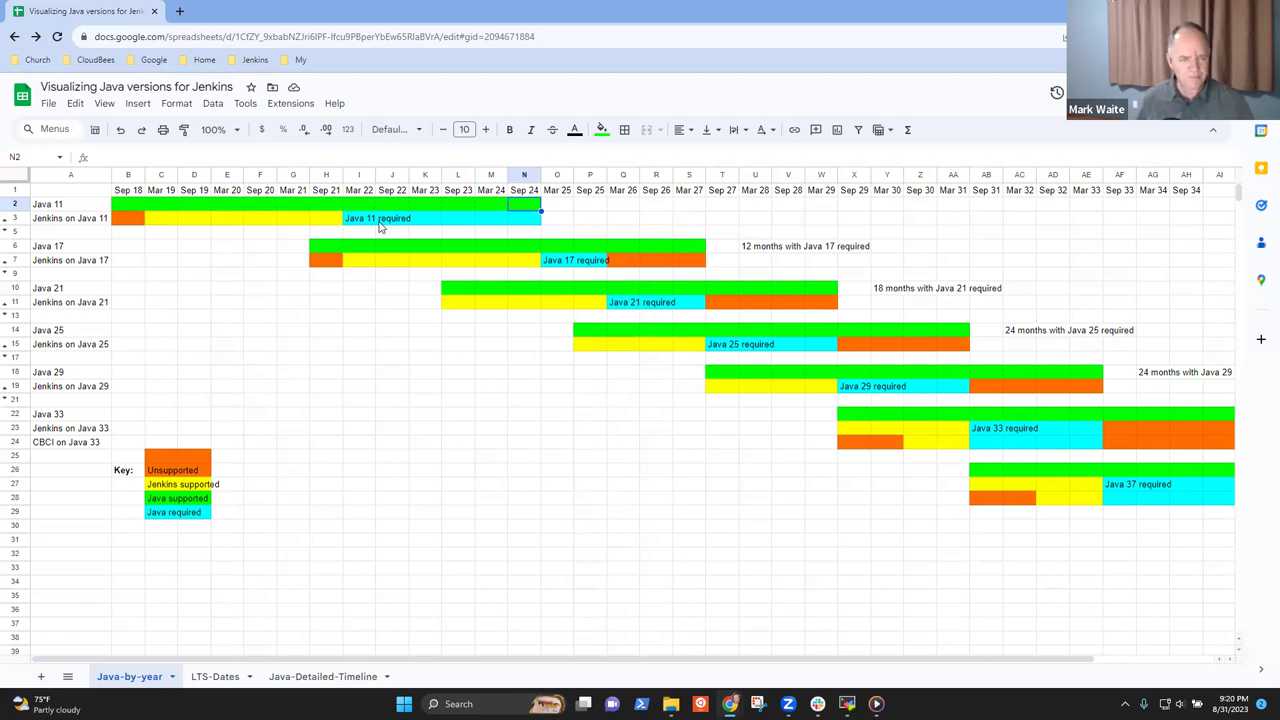
key(Down)
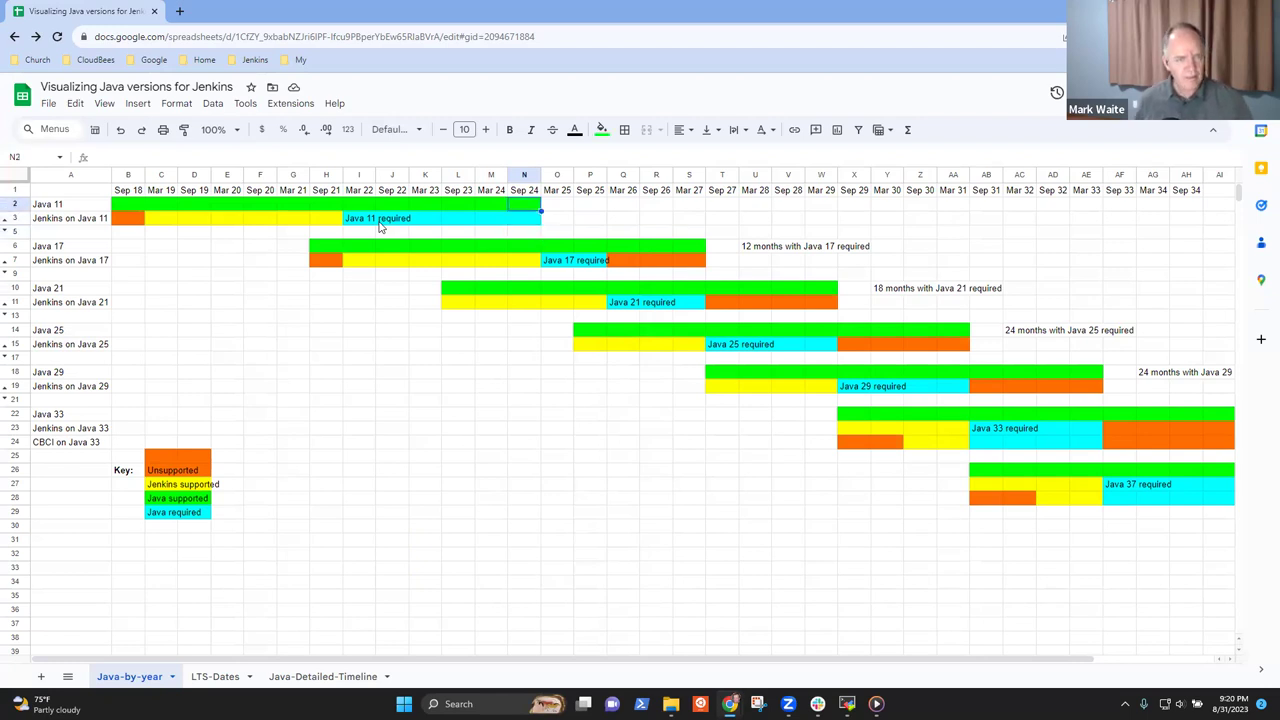
- Highlight the whole "Java 11 required" period from Mar 22 to Sep 24 in the Jenkins on Java 11 row
key(Left)
key(Left)
key(Left)
key(Left)
key(Left)
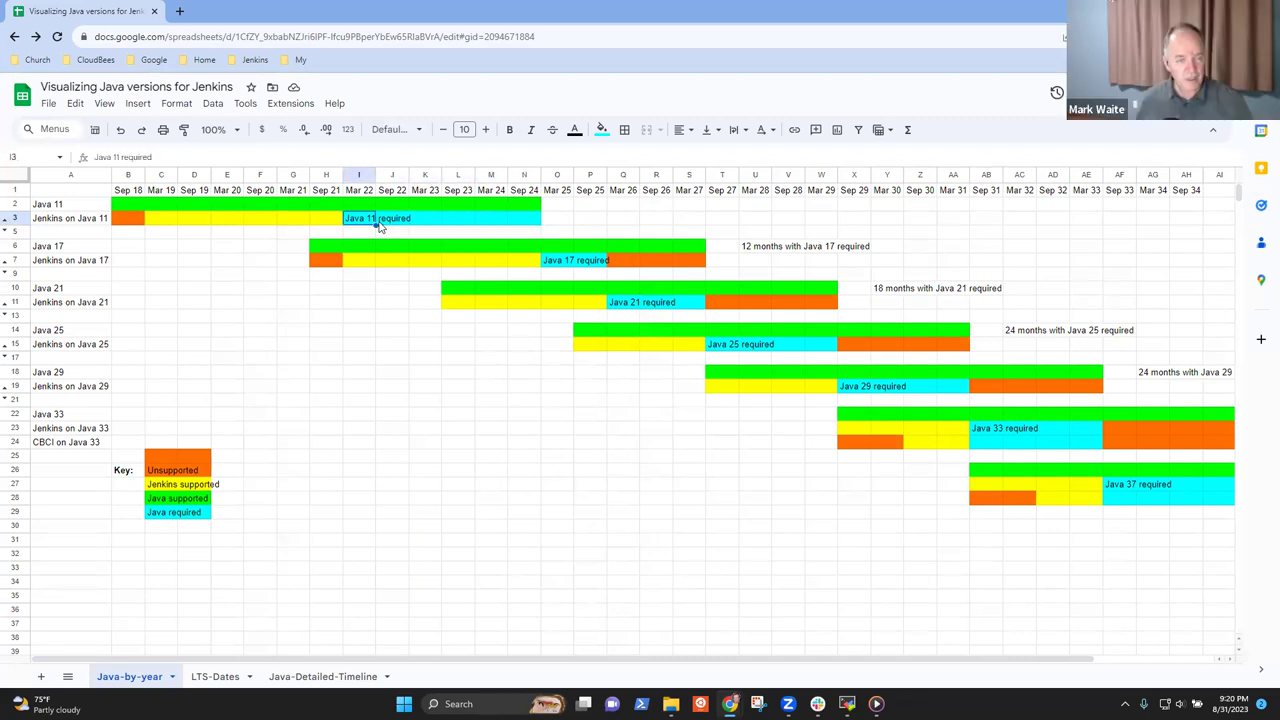
key(shift+Right)
key(shift+Right)
key(shift+Right)
key(shift+Right)
key(shift+Right)
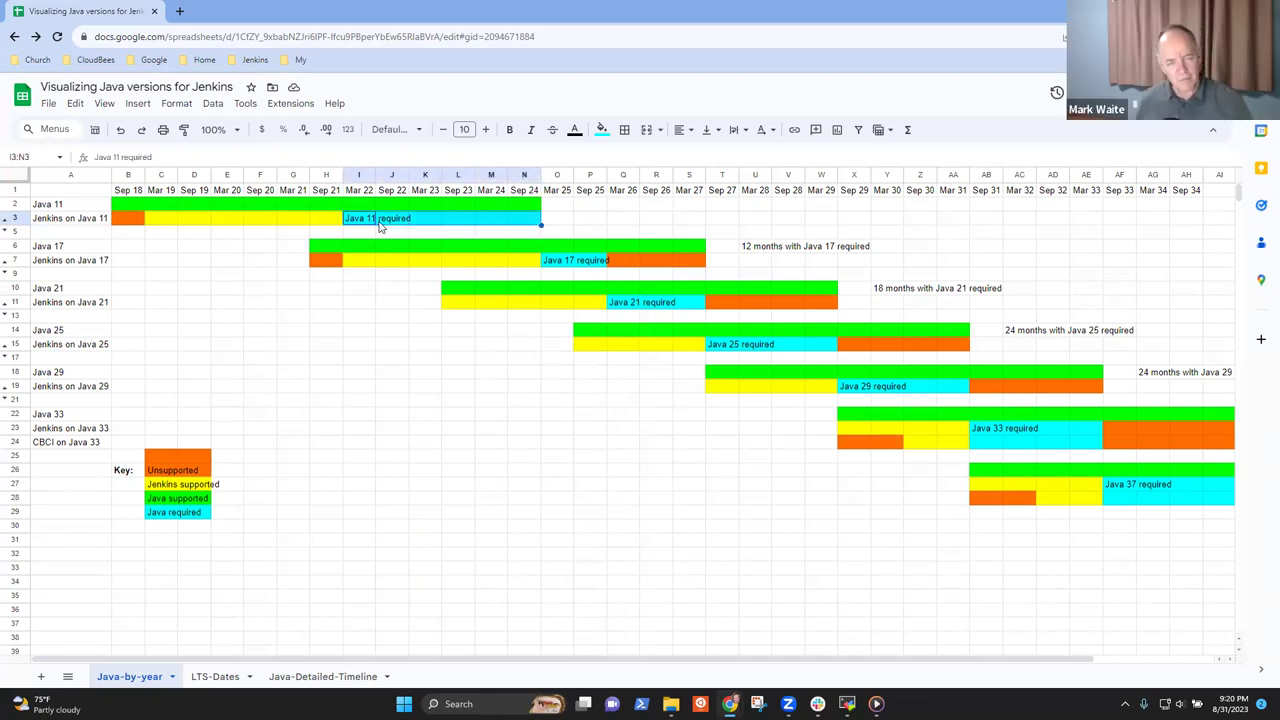
- Examine the Sep 24 date header and the Java 11 support cell beneath it
key(Up)
key(Up)
key(Right)
key(Right)
key(Right)
key(Right)
key(Right)
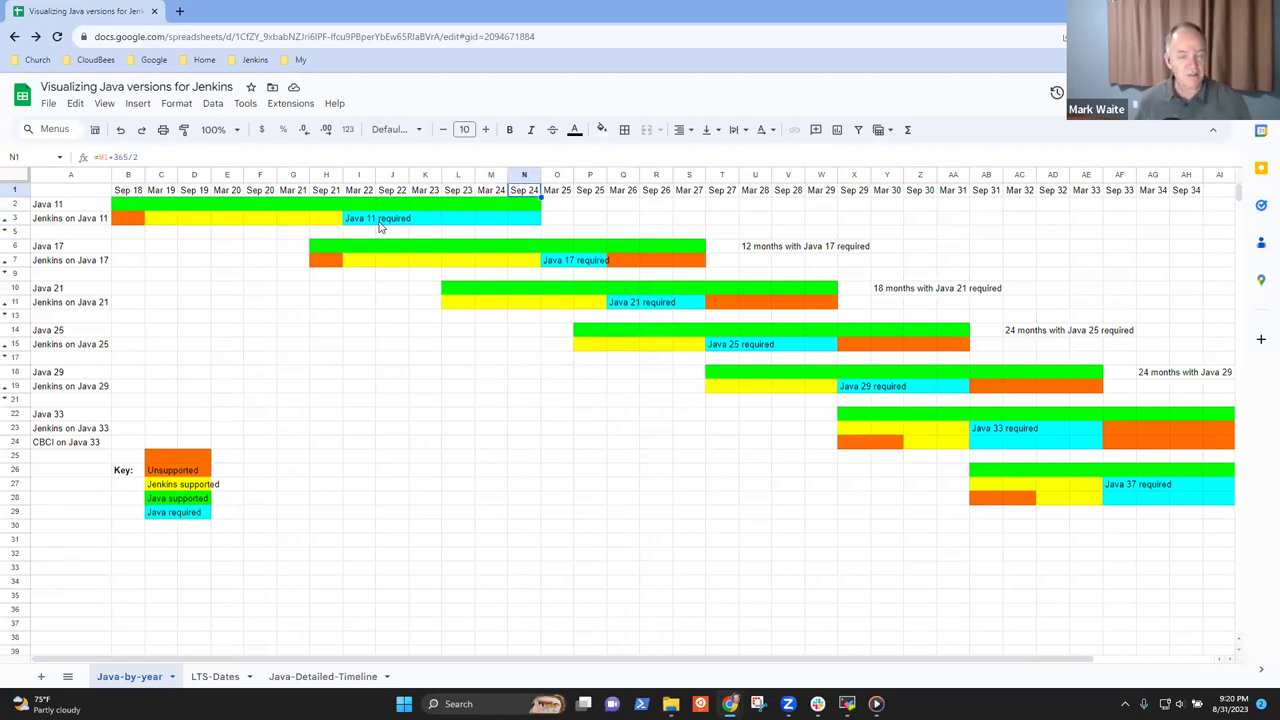
key(Down)
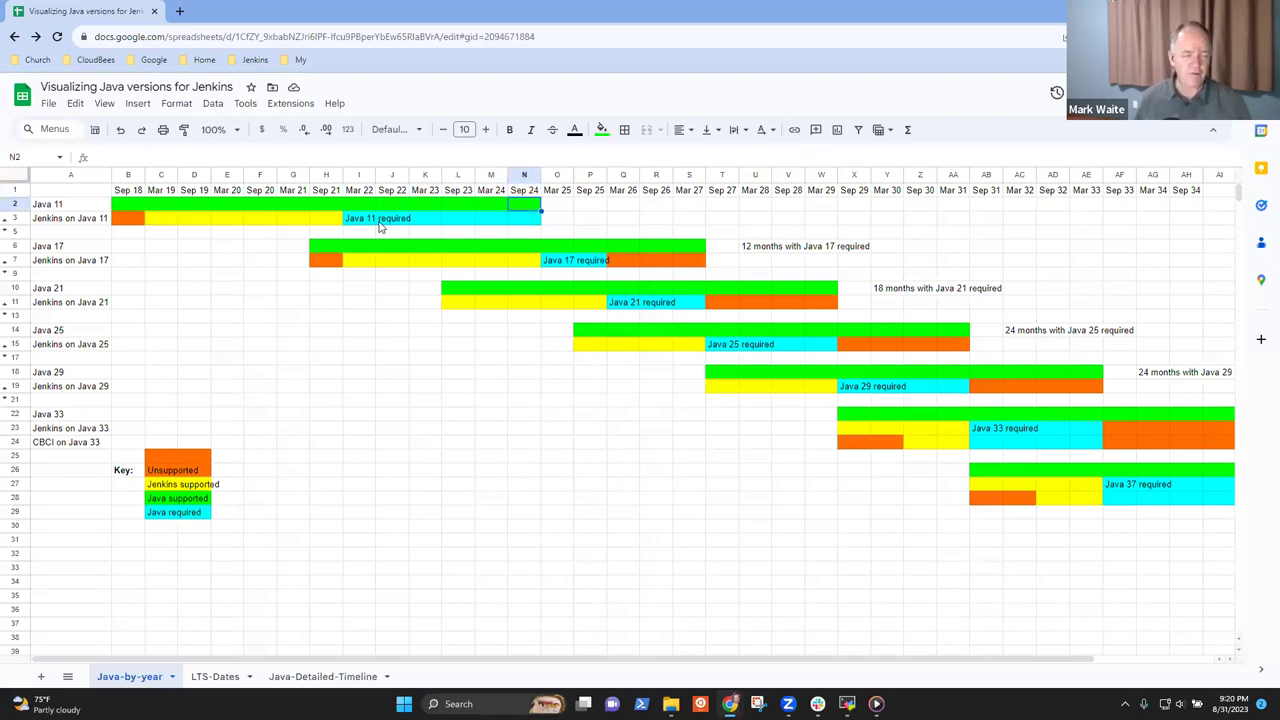
- Examine the Sep 24 cell in the Jenkins on Java 17 row
key(Down)
key(Down)
key(Down)
key(Down)
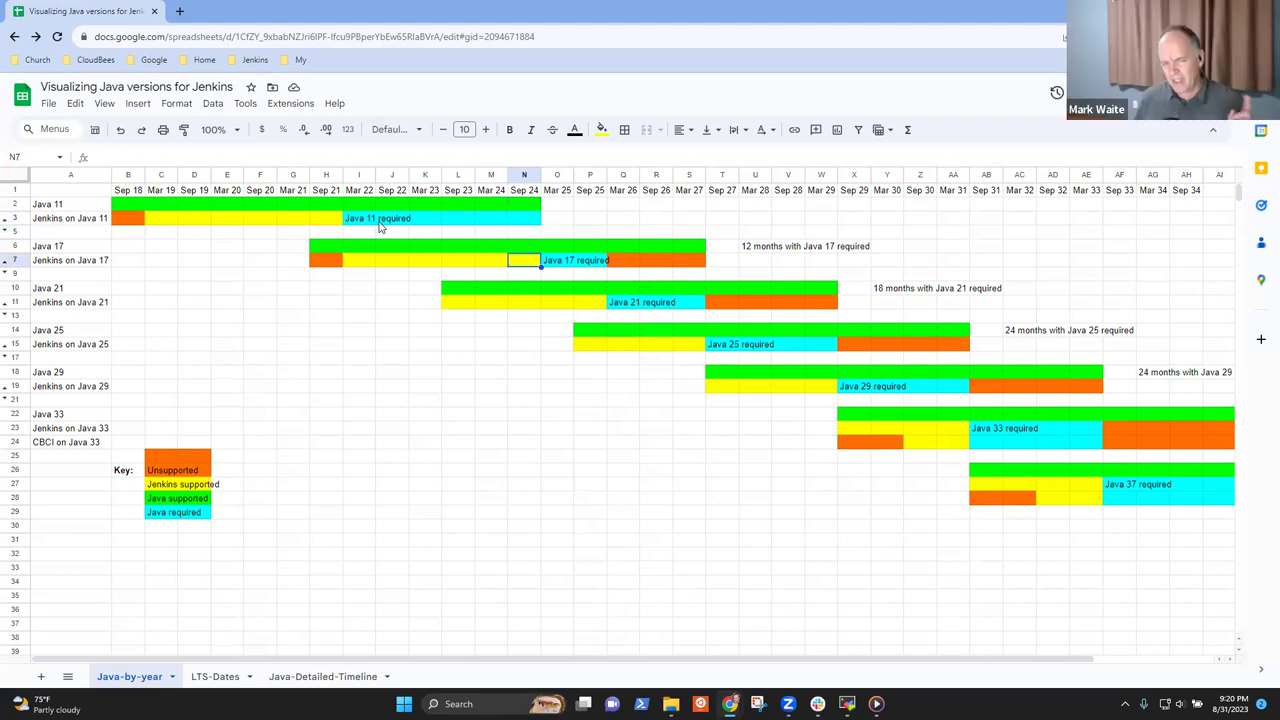
- Highlight the "Java 17 required" period from Mar 25 to Sep 25 in the Jenkins on Java 17 row
key(Right)
key(Down)
key(Down)
key(Right)
key(Right)
key(Right)
key(Up)
key(Up)
key(Left)
key(Left)
key(Left)
key(Up)
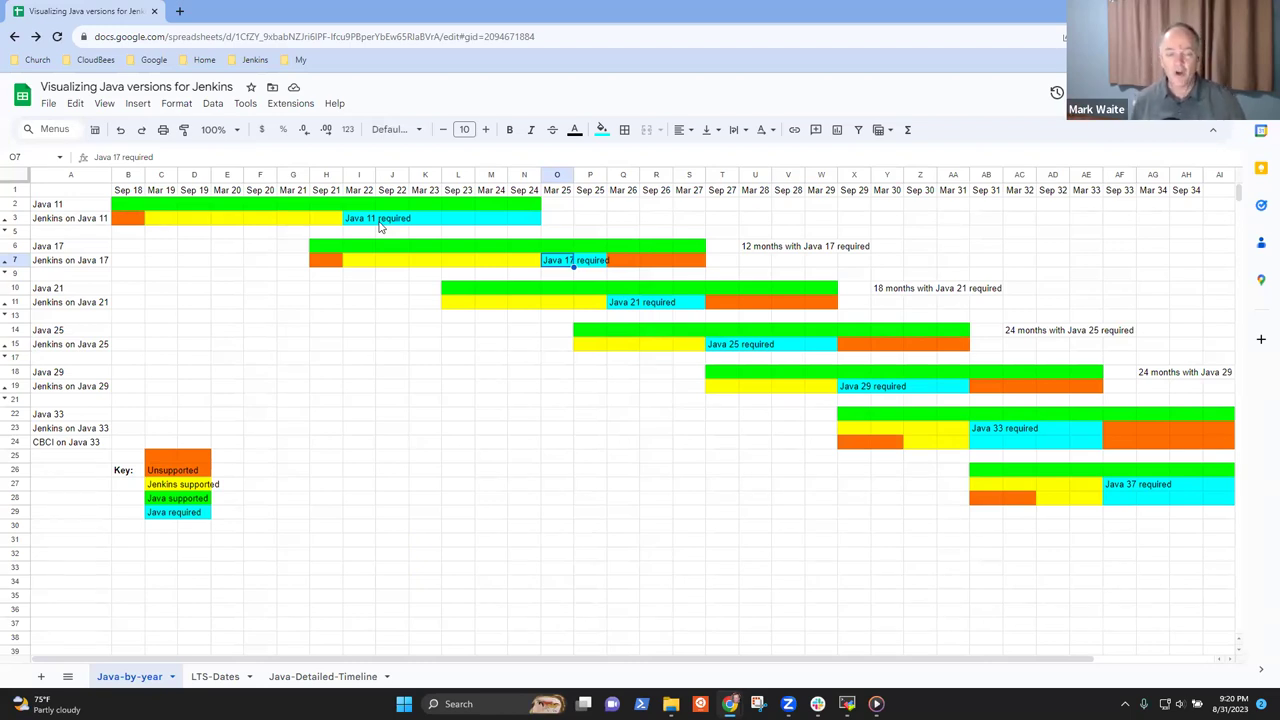
key(shift+Right)
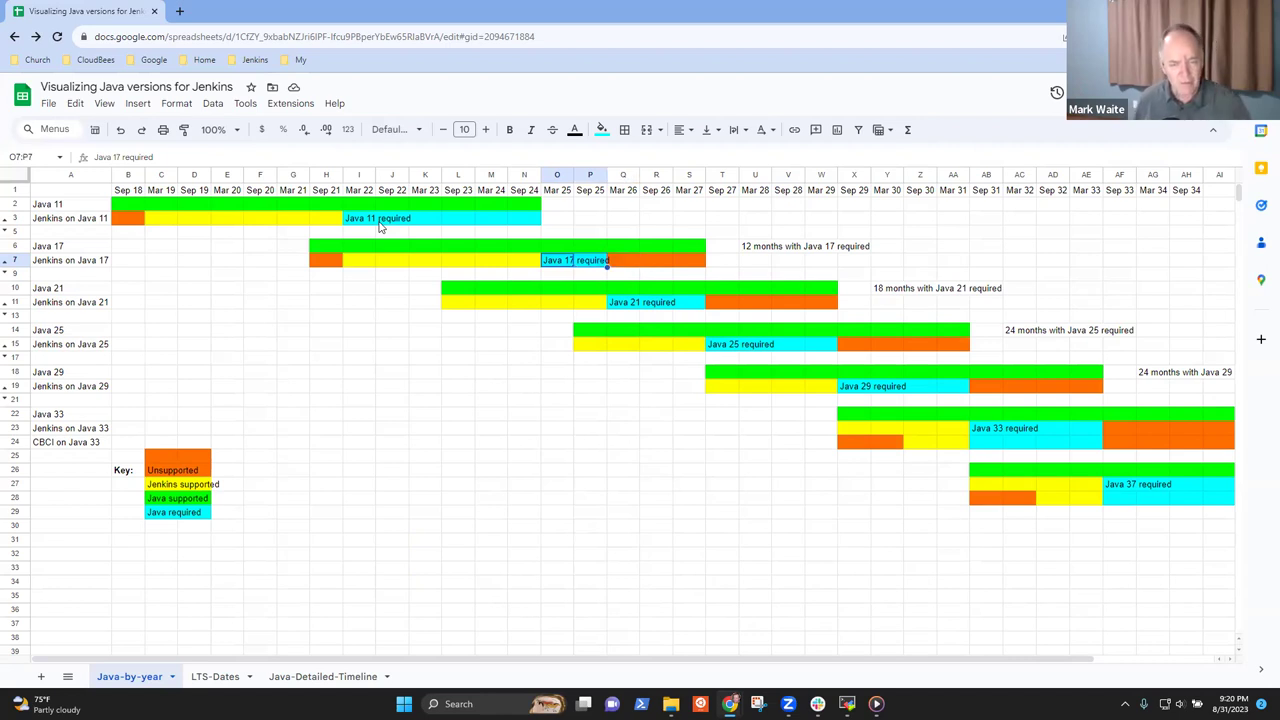
- Examine where the "Java 21 required" period begins in the Jenkins on Java 21 row
key(Down)
key(Down)
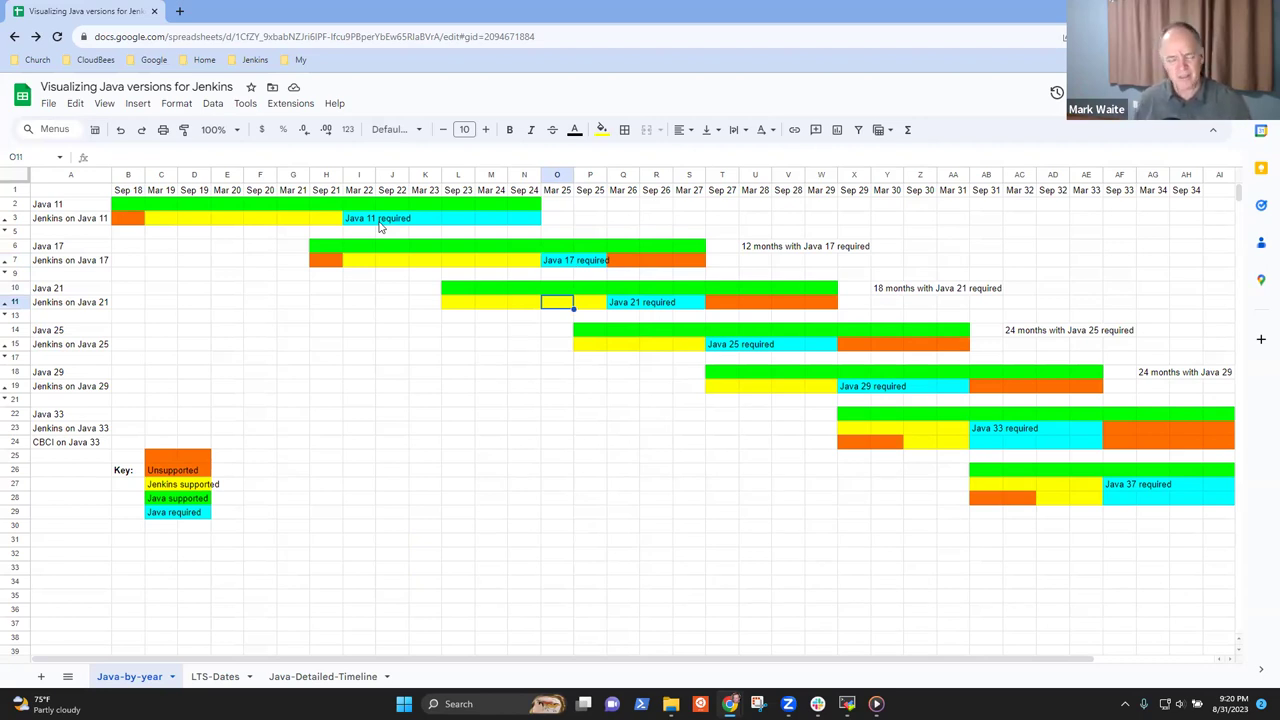
key(Right)
key(Right)
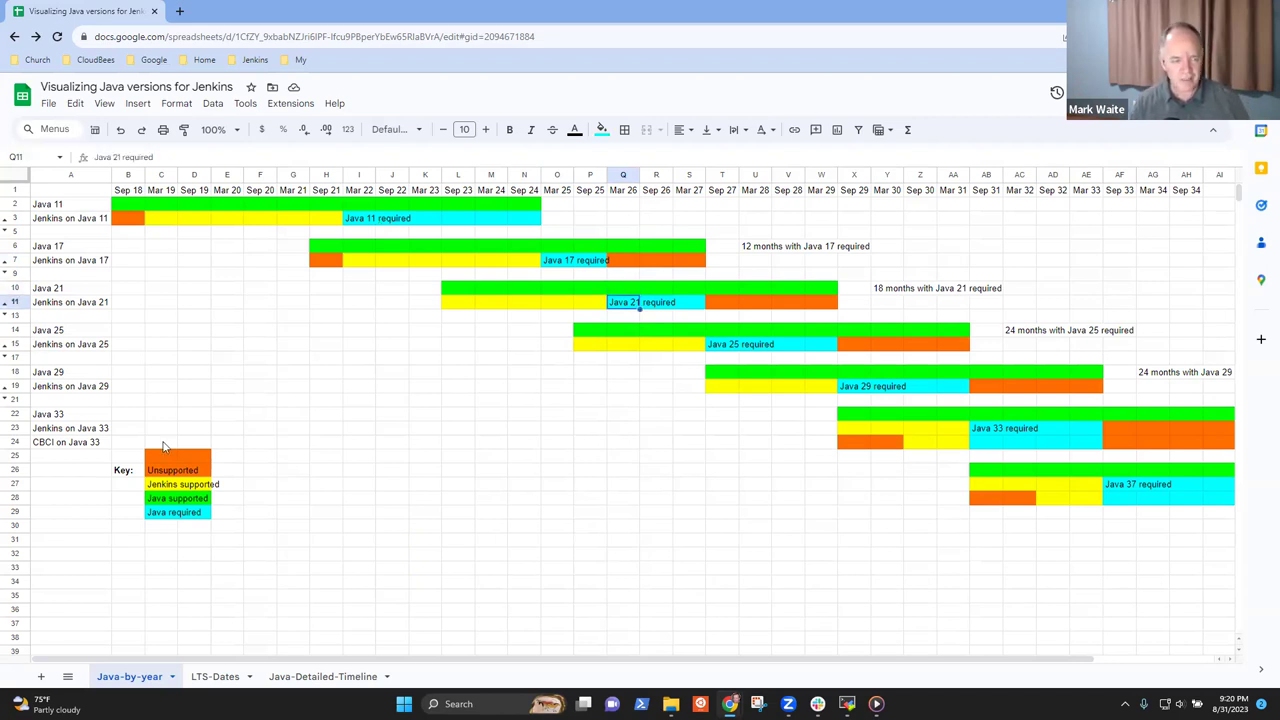
- Hide the CBCI on Java 33 row
click(14, 442)
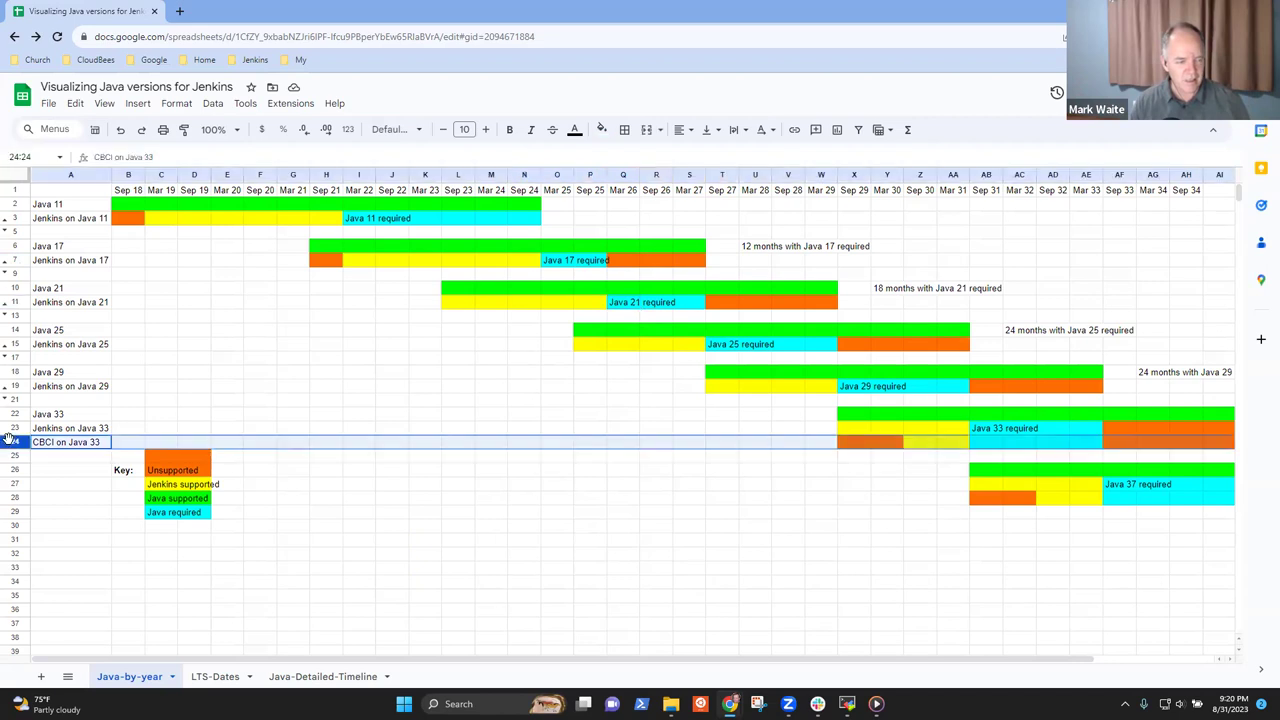
right_click(14, 442)
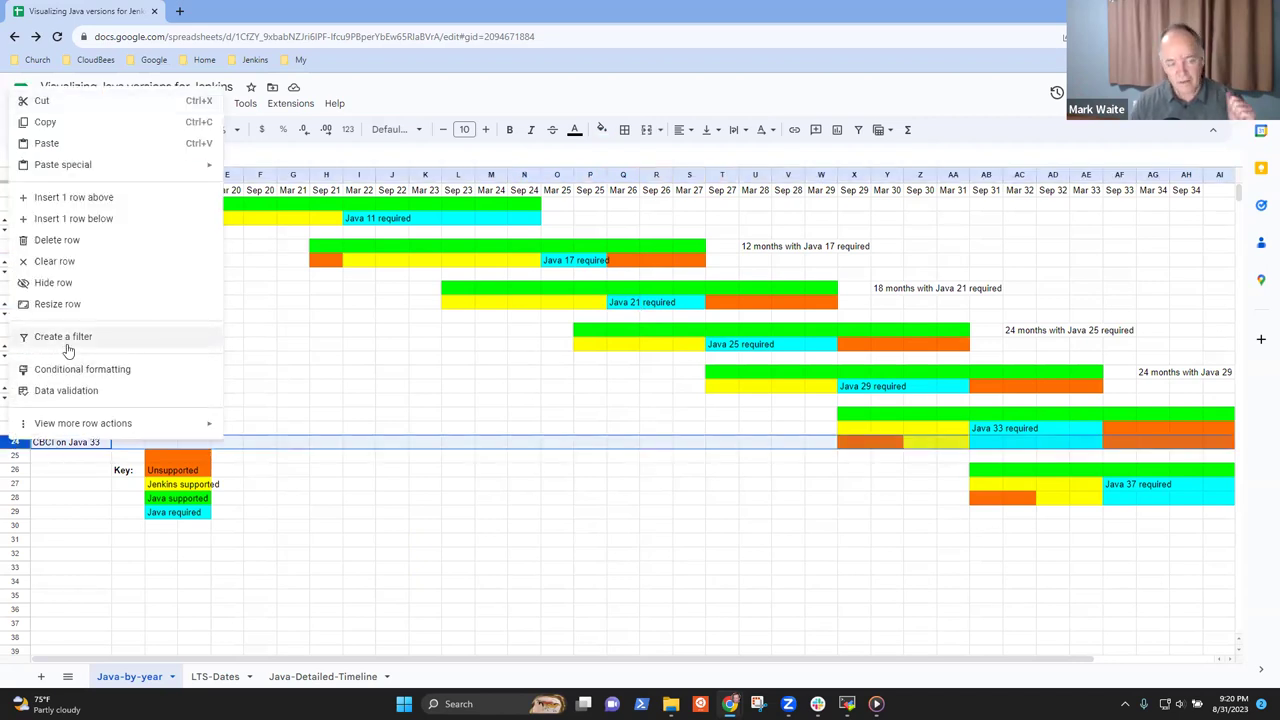
click(64, 288)
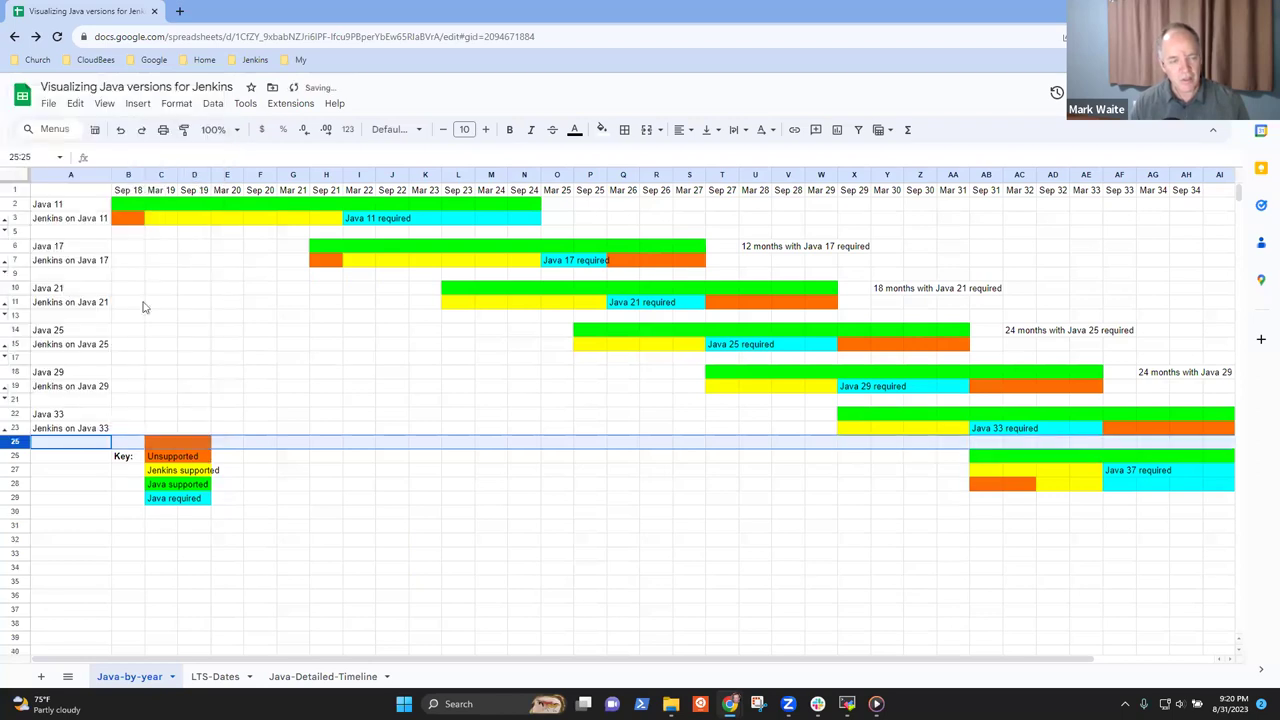
- Highlight the green Java 21 support bar from Sep 23 to Mar 29, then clear the highlight back to its first cell
click(460, 291)
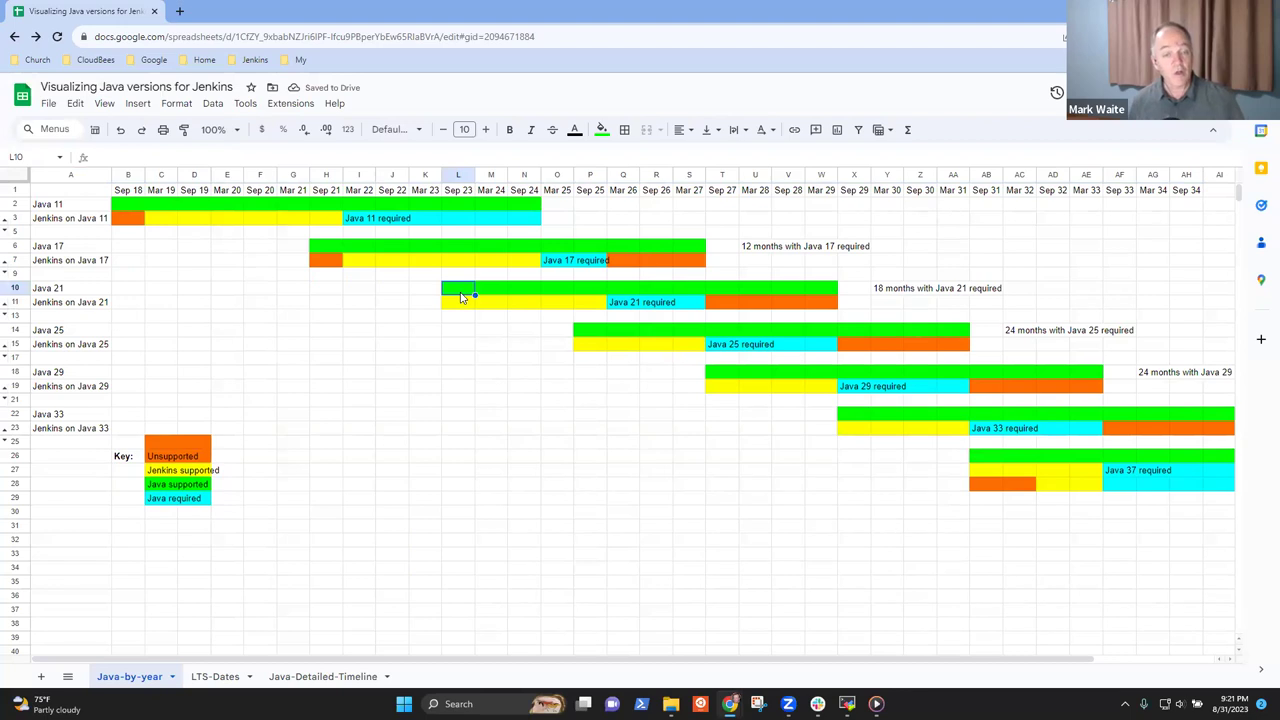
key(ctrl+shift+Right)
key(shift+Left)
key(shift+Left)
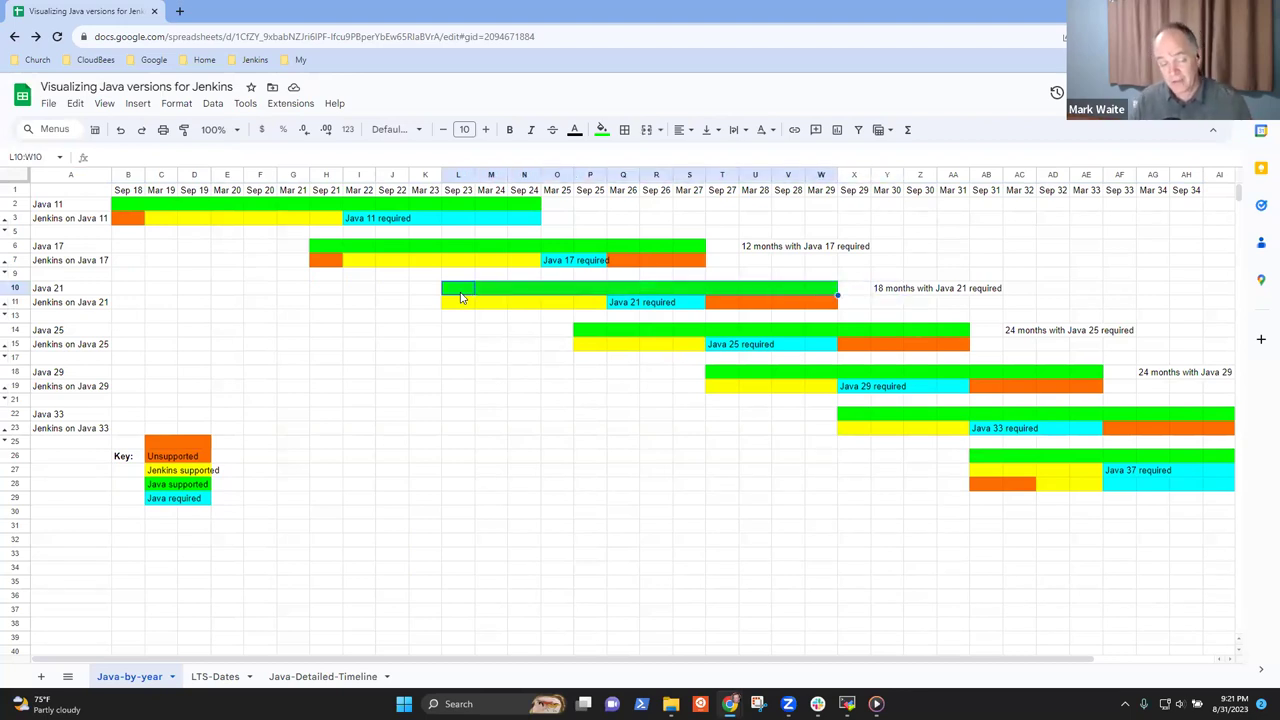
click(461, 297)
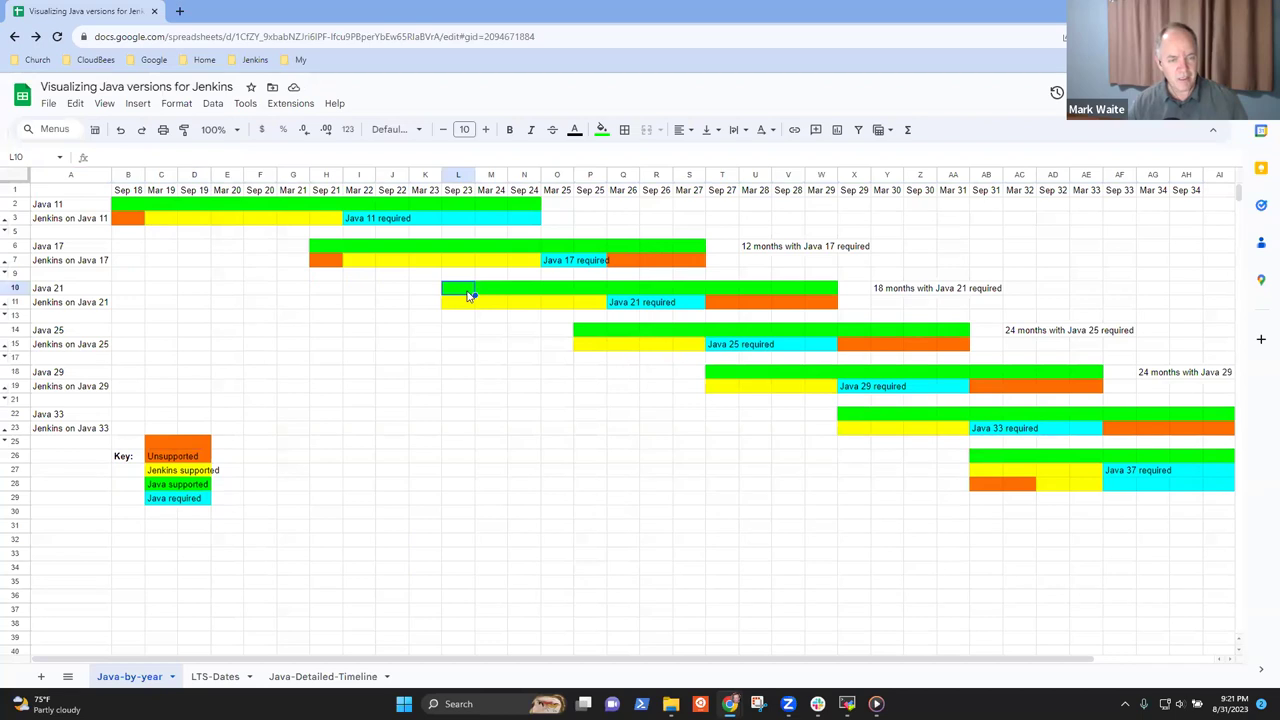
- Trace the Java 21 support bar backwards from its Mar 29 end to its Sep 23 start
click(820, 290)
key(Left)
key(Left)
key(Left)
key(Left)
key(Left)
key(Left)
key(Left)
key(Left)
key(Left)
key(Left)
key(Left)
- Highlight the full span of the Java 21 support bar, cells L10 to W10
key(shift+Right)
key(shift+Right)
key(shift+Right)
key(shift+Right)
key(shift+Right)
key(shift+Right)
key(shift+Right)
key(shift+Right)
key(shift+Right)
key(shift+Right)
key(shift+Right)
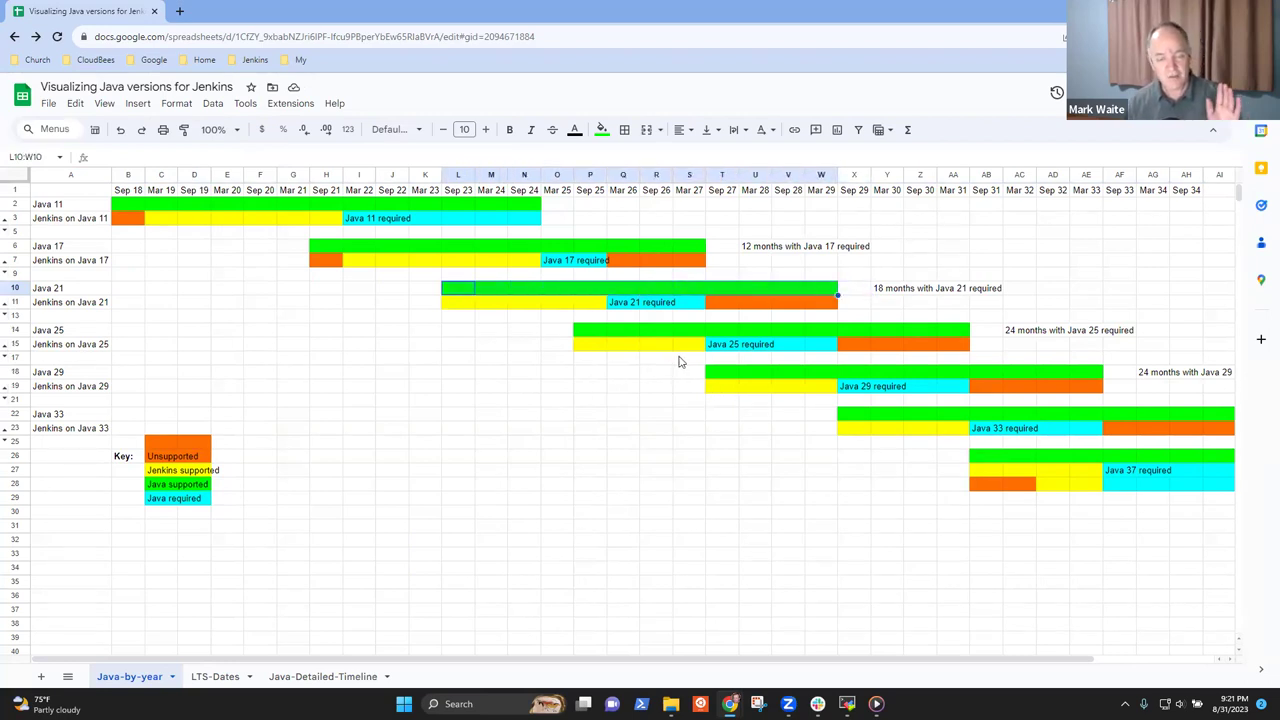
- Highlight the yellow Jenkins supported period from Sep 25 to Mar 27 in the Jenkins on Java 25 row
click(586, 349)
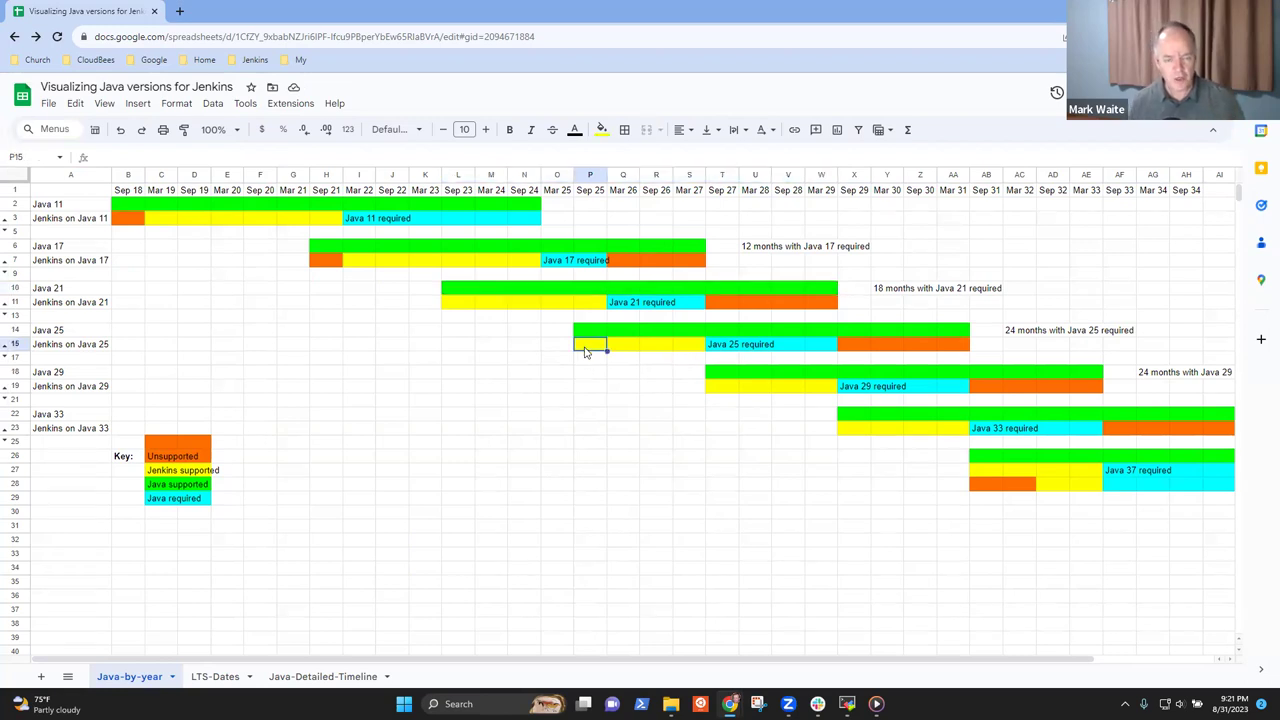
key(shift+Right)
key(shift+Right)
key(shift+Right)
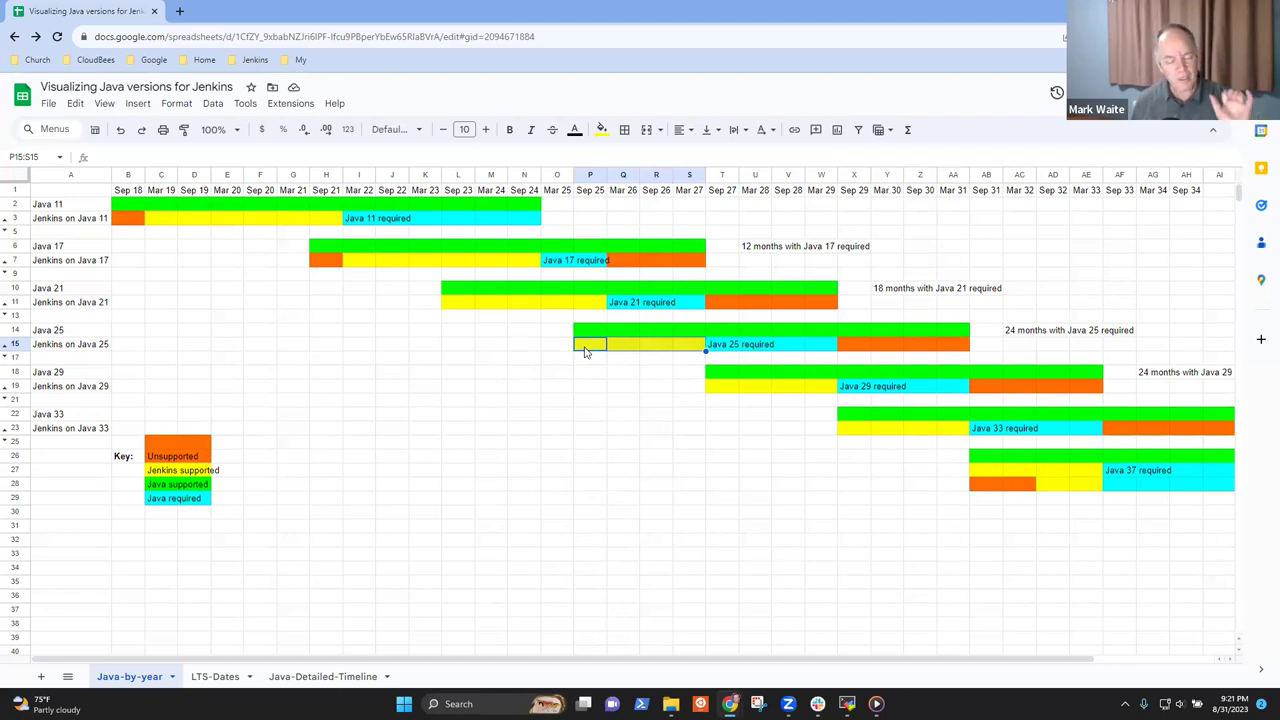
- Highlight the "Java 25 required" period from Sep 27 to Mar 29 in the Jenkins on Java 25 row
key(Right)
key(Right)
key(Right)
key(Right)
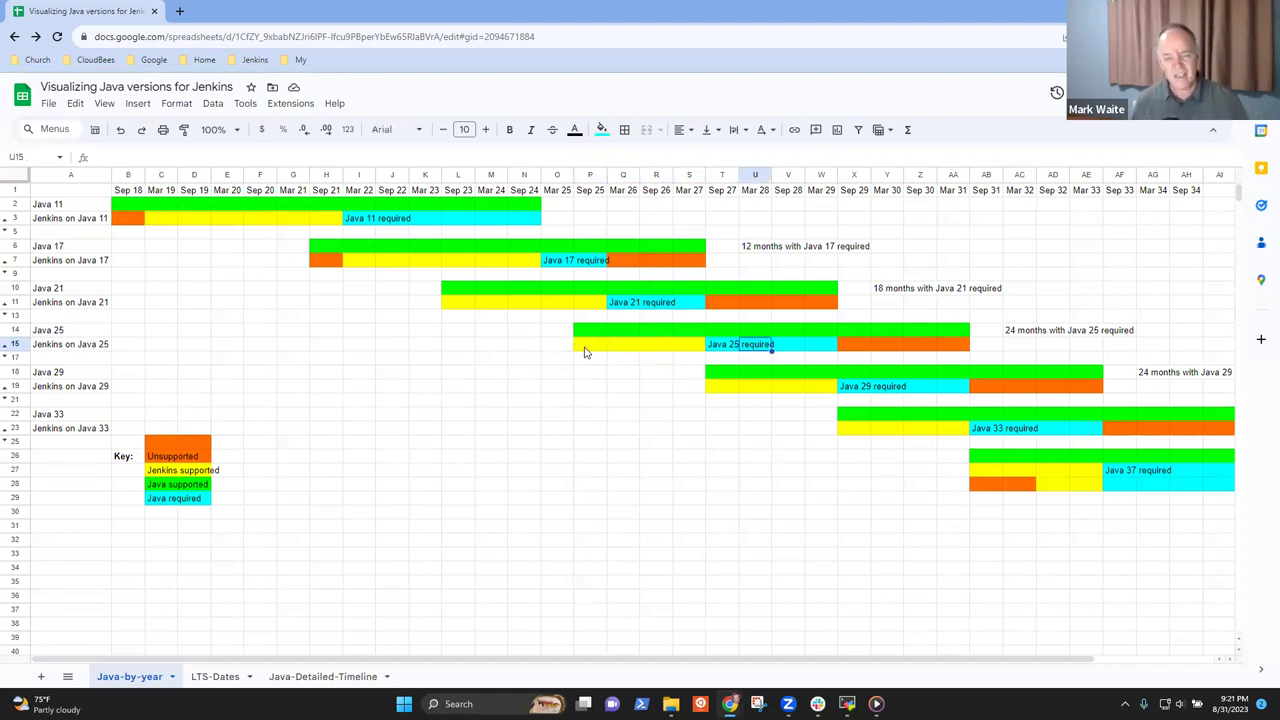
key(shift+Right)
key(shift+Right)
key(shift+Right)
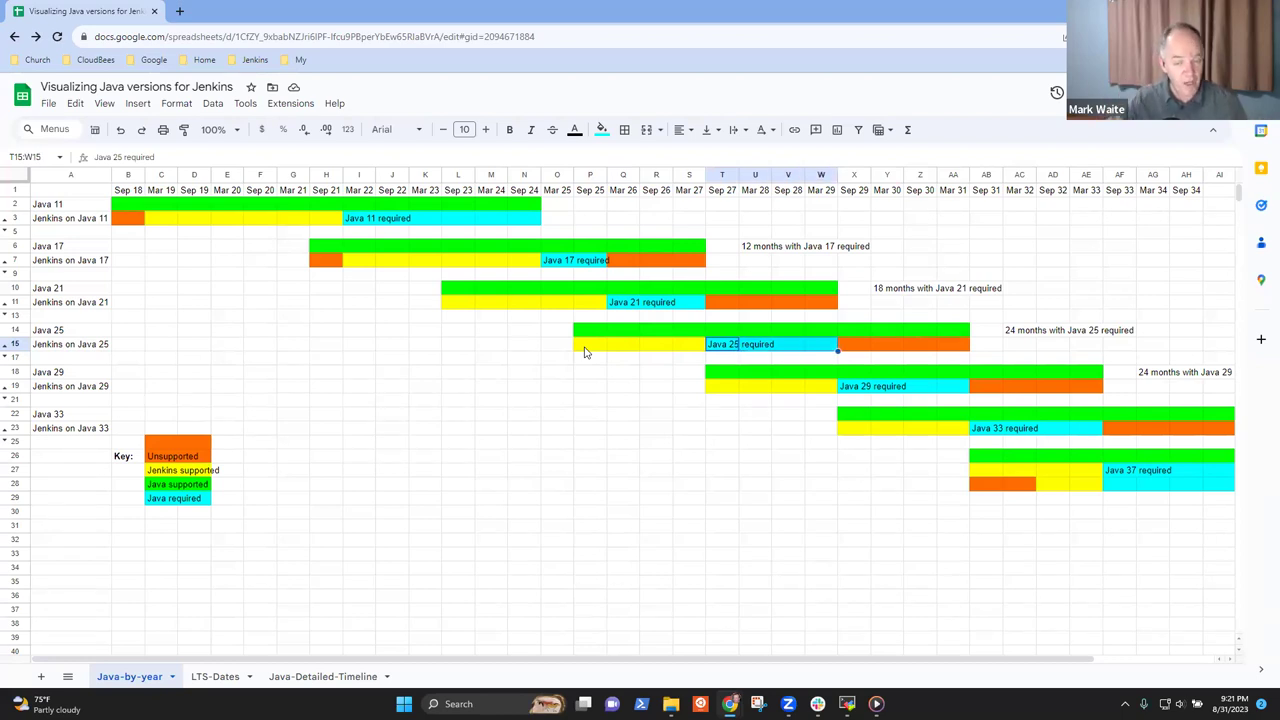
- Highlight the orange unsupported period from Sep 29 to Mar 31 in the Jenkins on Java 25 row
key(Right)
key(Right)
key(Right)
key(Right)
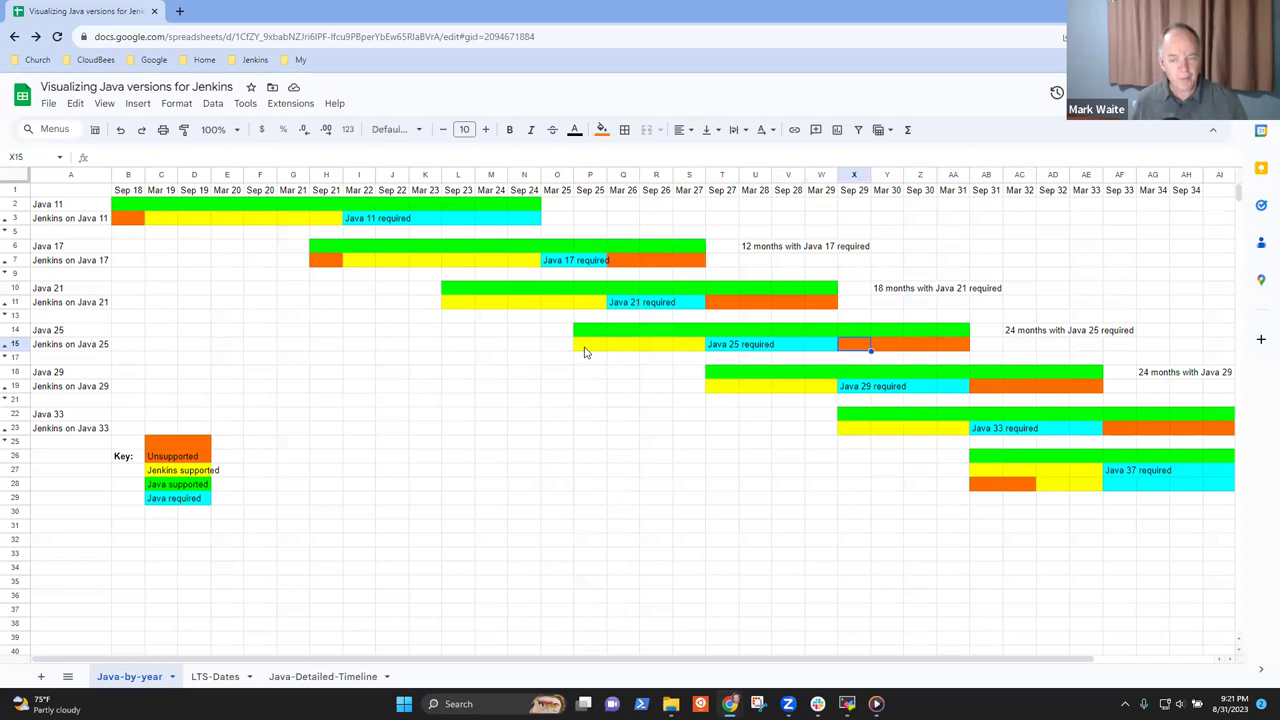
key(shift+Right)
key(shift+Right)
key(shift+Right)
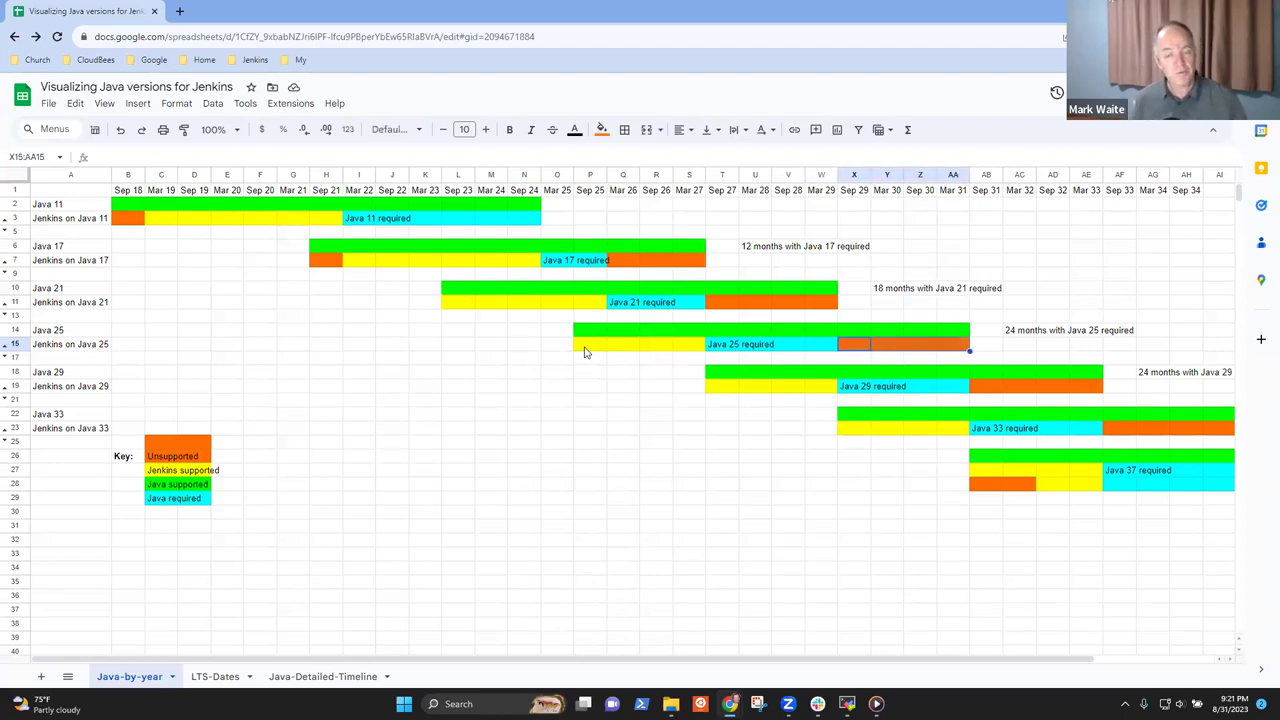
- Examine the Sep 29 column from the Java 25 rows down past the Java 29 rows
key(Down)
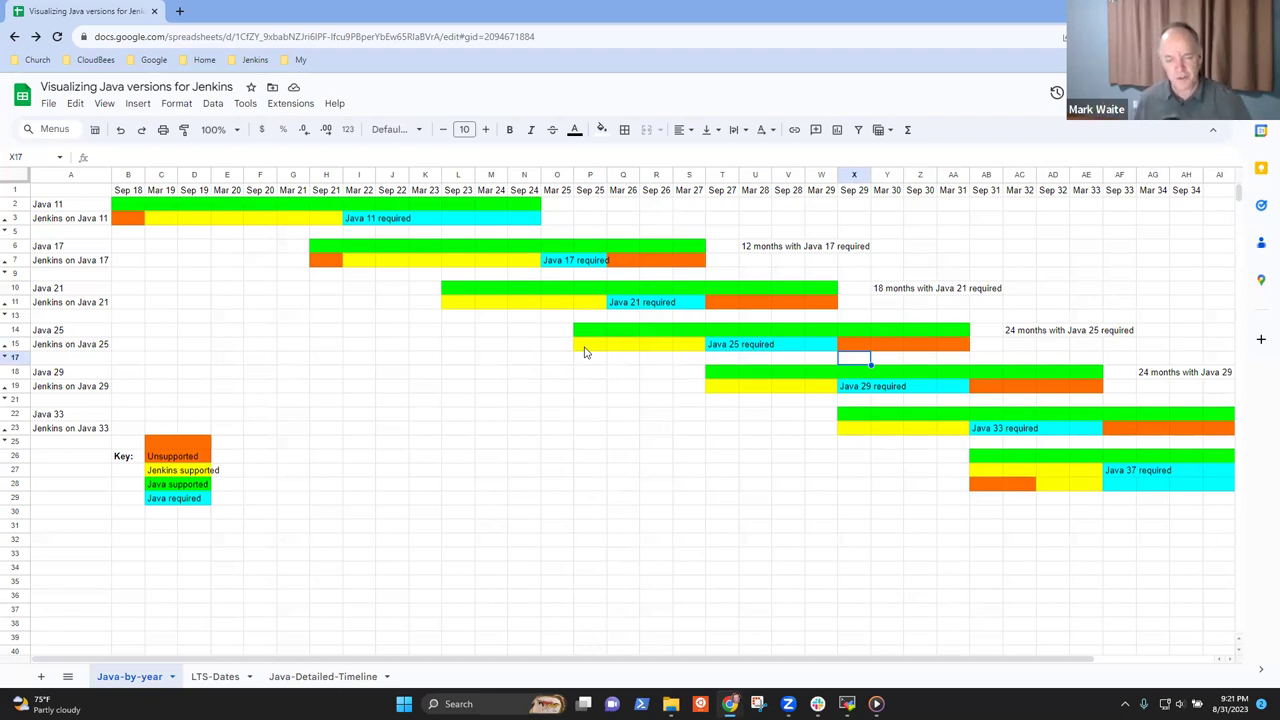
key(Down)
key(Down)
key(Down)
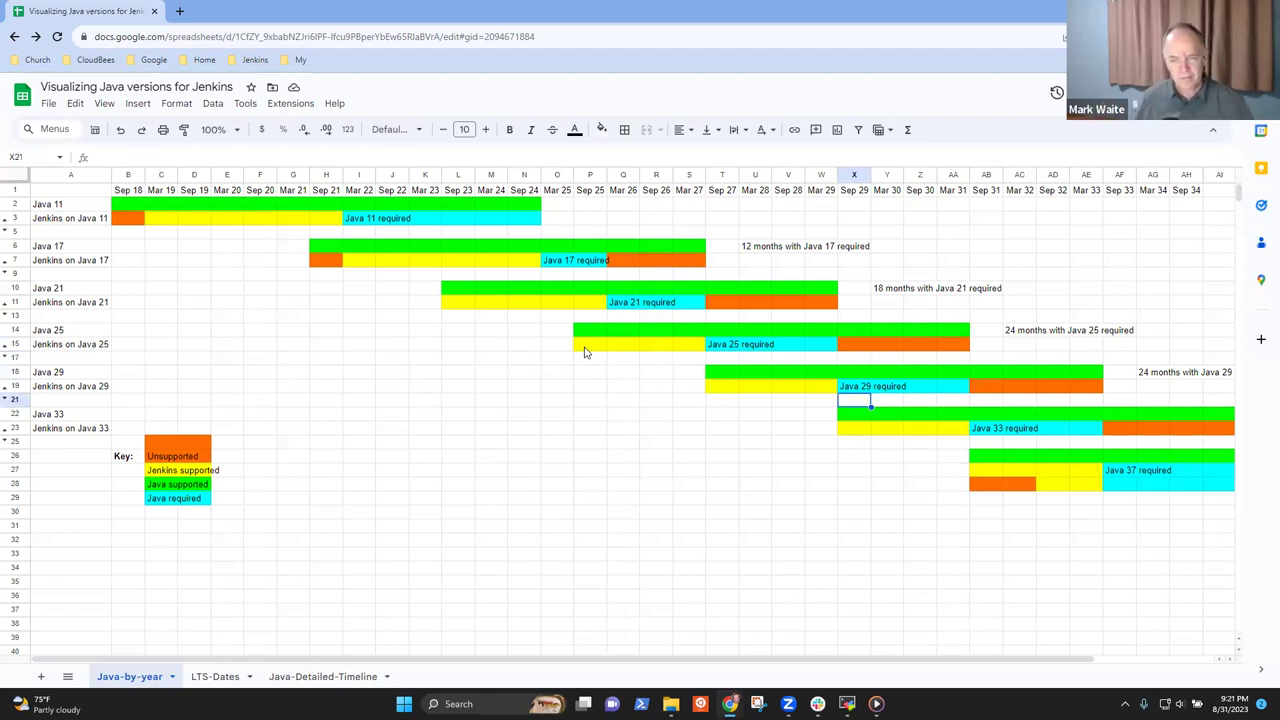
- Examine the Sep 29 column between the Java 29 rows and the Java 21 row, ending beside the Java 21 support bar
key(Up)
key(Up)
key(Up)
key(Up)
key(Up)
key(Up)
key(Up)
key(Up)
key(Up)
key(Up)
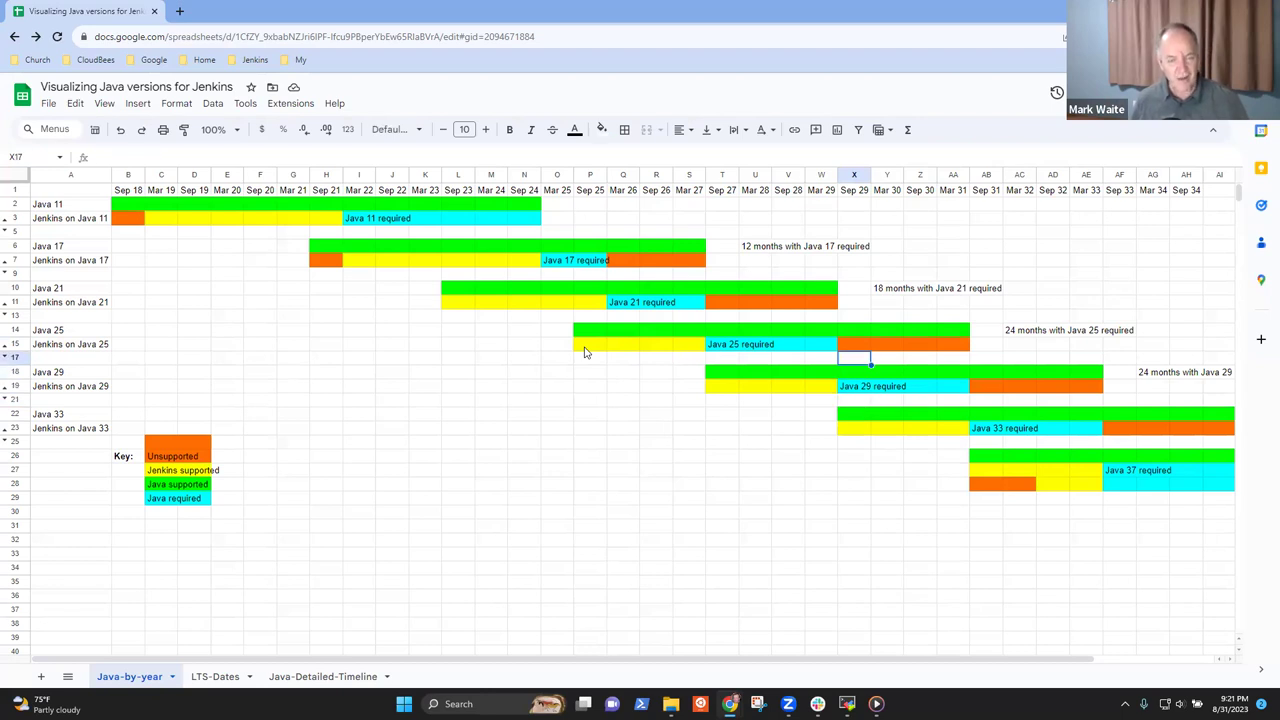
key(Down)
key(Down)
key(Down)
key(Down)
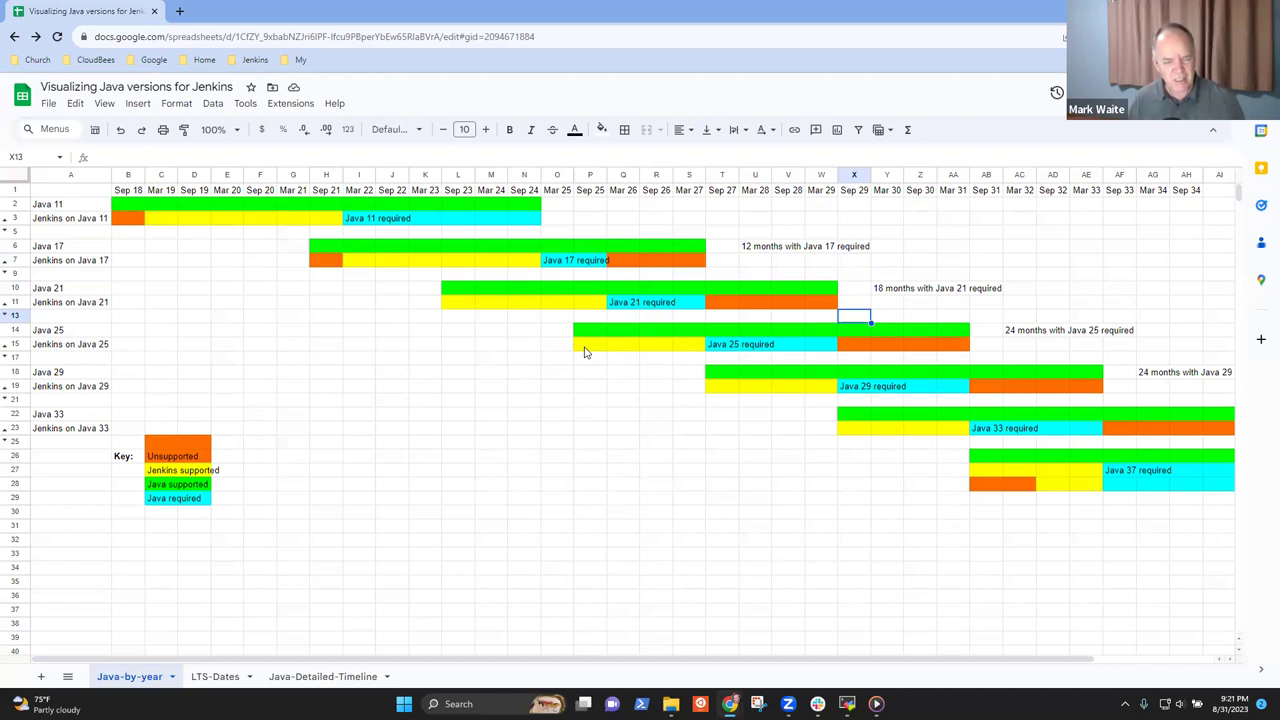
key(Up)
key(Up)
key(Up)
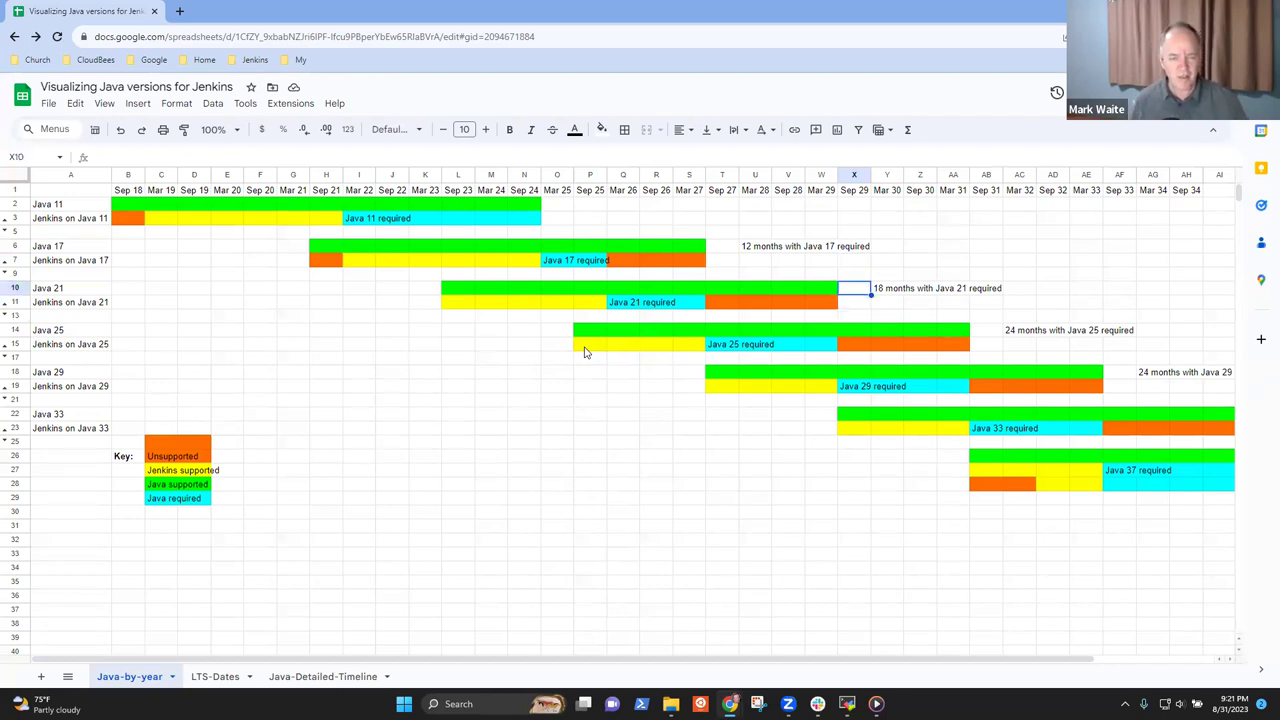
- Highlight the "Java 17 required" period again, cells O7 to P7
key(Left)
key(Left)
key(Left)
key(Left)
key(Left)
key(Left)
key(Left)
key(Left)
key(Left)
key(Left)
key(Right)
key(shift+Right)
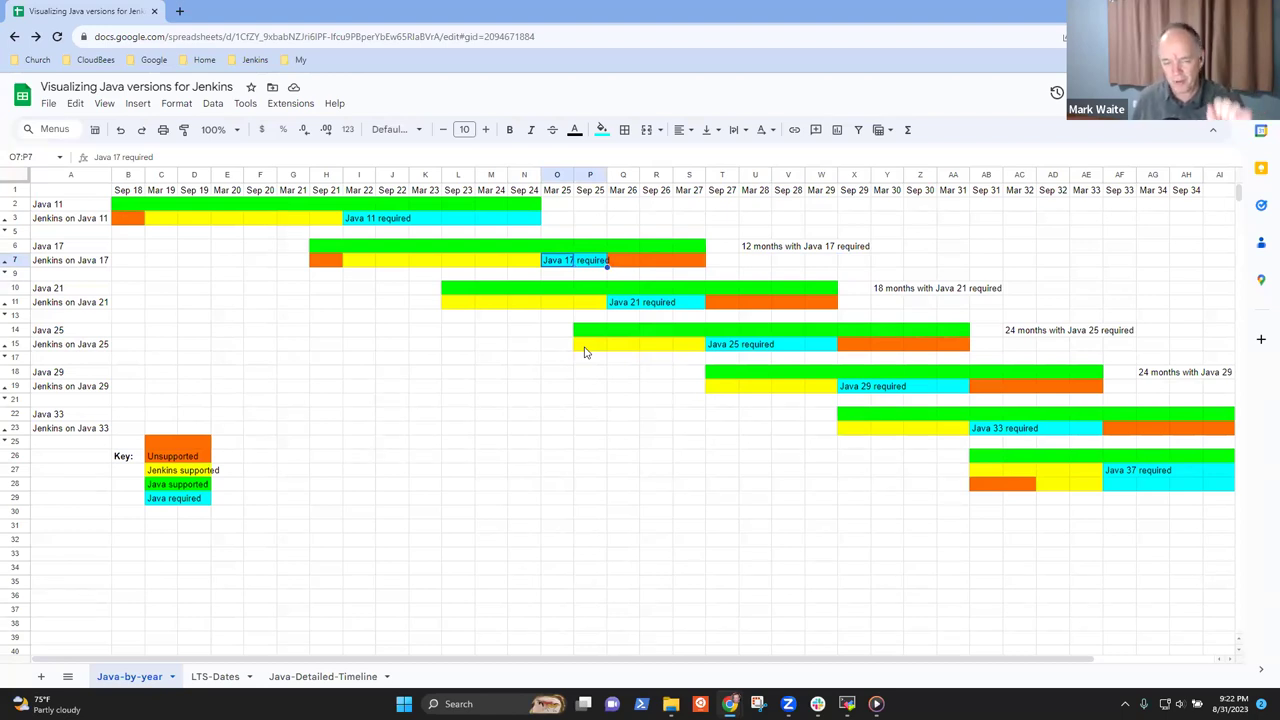
- Highlight the "Java 21 required" period from Mar 26 to Mar 27 in the Jenkins on Java 21 row
key(Down)
key(Down)
key(Down)
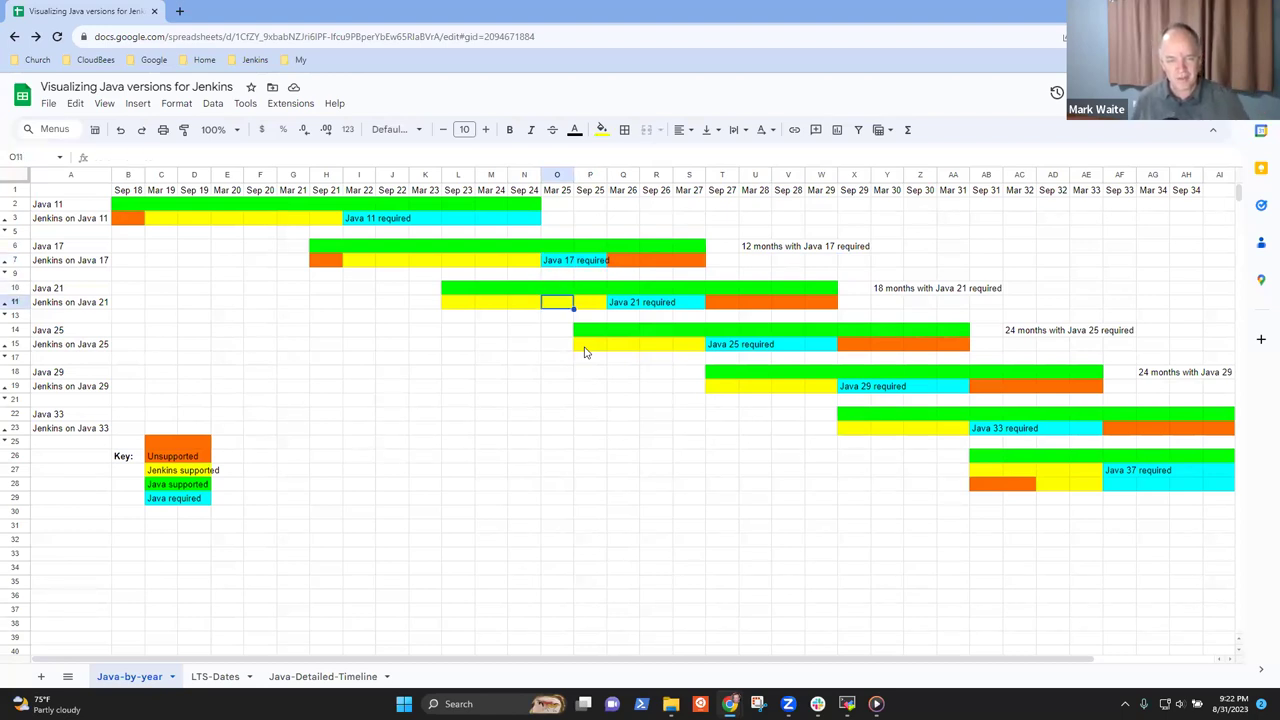
key(Right)
key(Right)
key(shift+Right)
key(shift+Right)
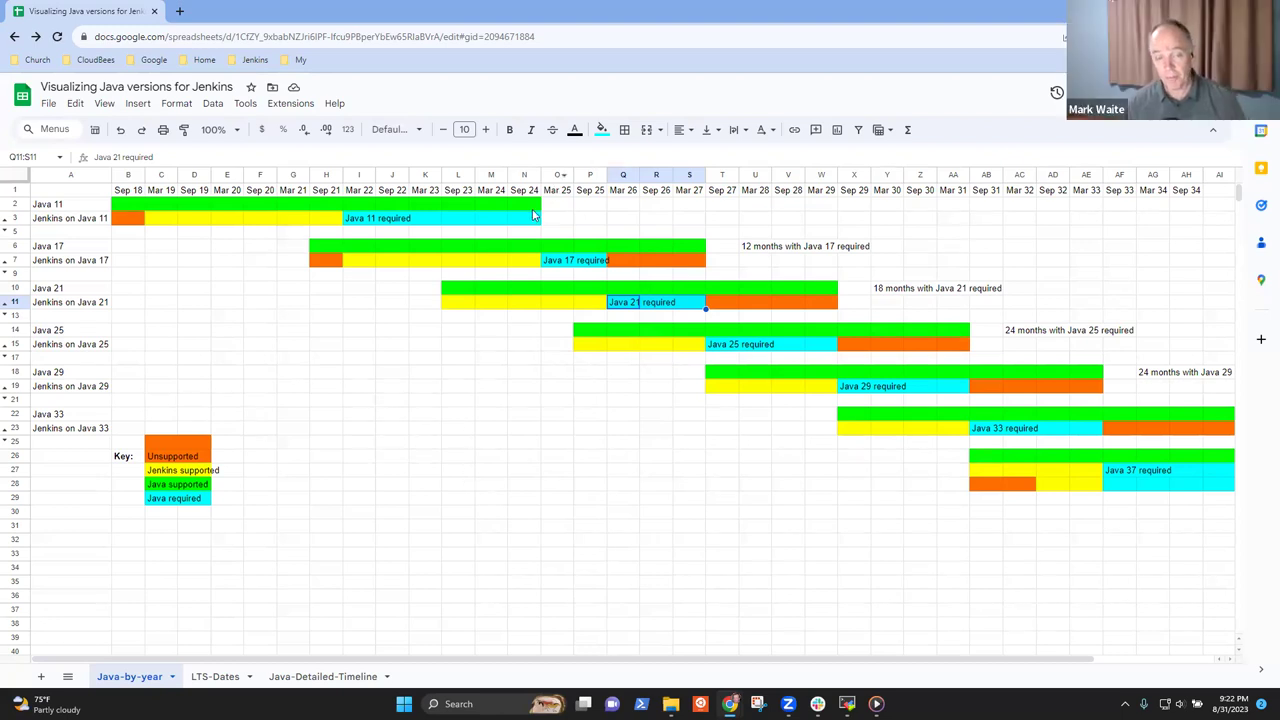
- Trace the "Java 11 required" period from Mar 22 to Sep 24 in the Jenkins on Java 11 row
click(361, 222)
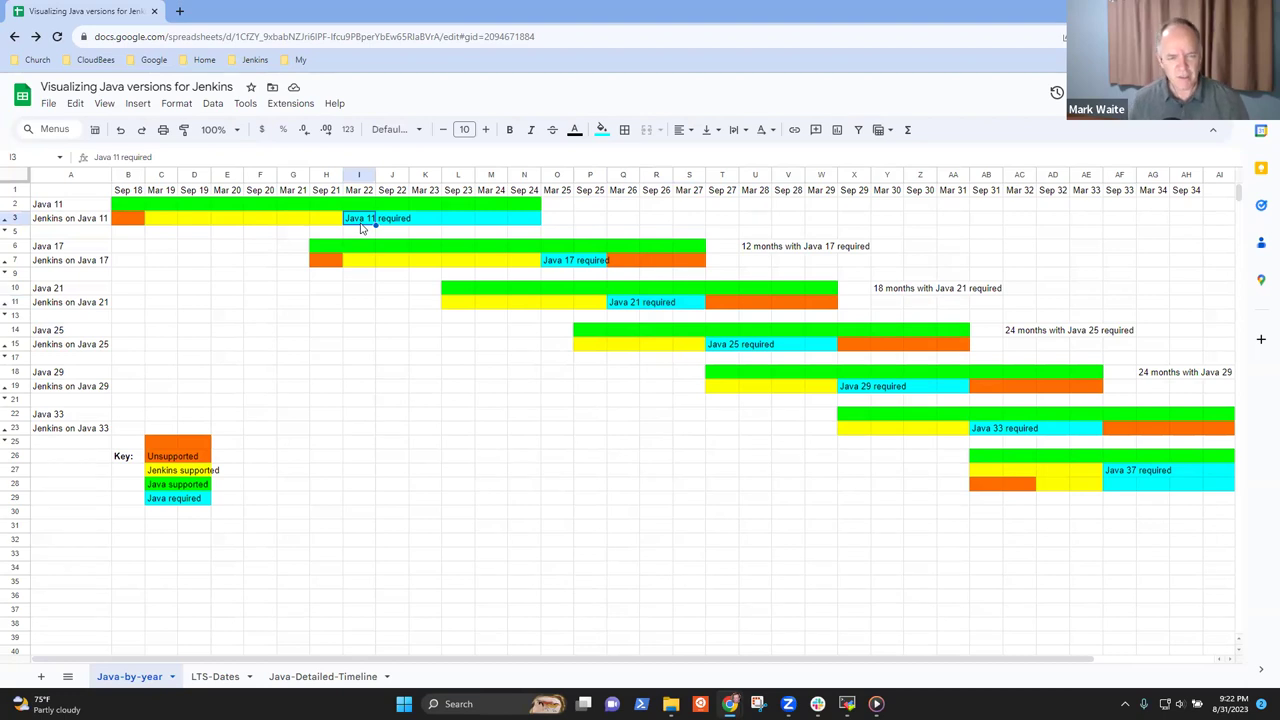
key(Right)
key(Right)
key(Right)
key(Right)
key(Right)
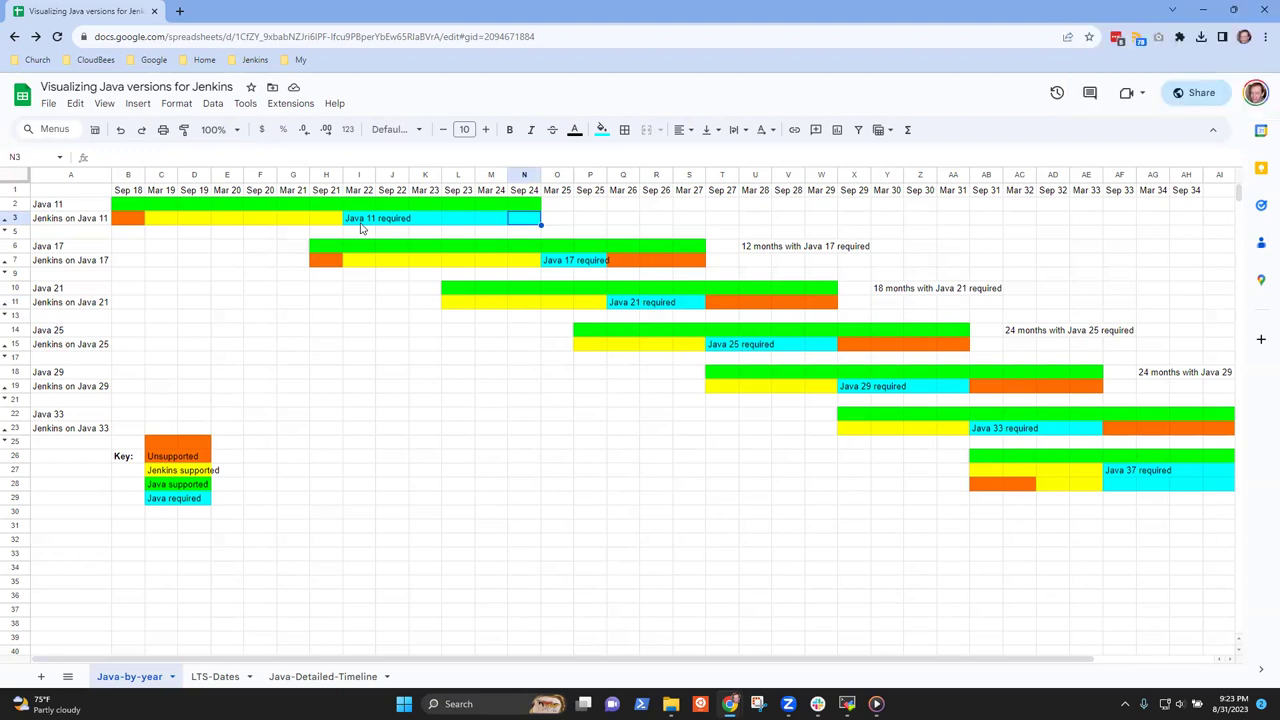
- Highlight the yellow Jenkins supported period from Mar 22 to Sep 24 in the Jenkins on Java 17 row
key(Down)
key(Down)
key(Down)
key(Left)
key(Left)
key(Left)
key(Left)
key(Left)
key(shift+Right)
key(shift+Right)
key(shift+Right)
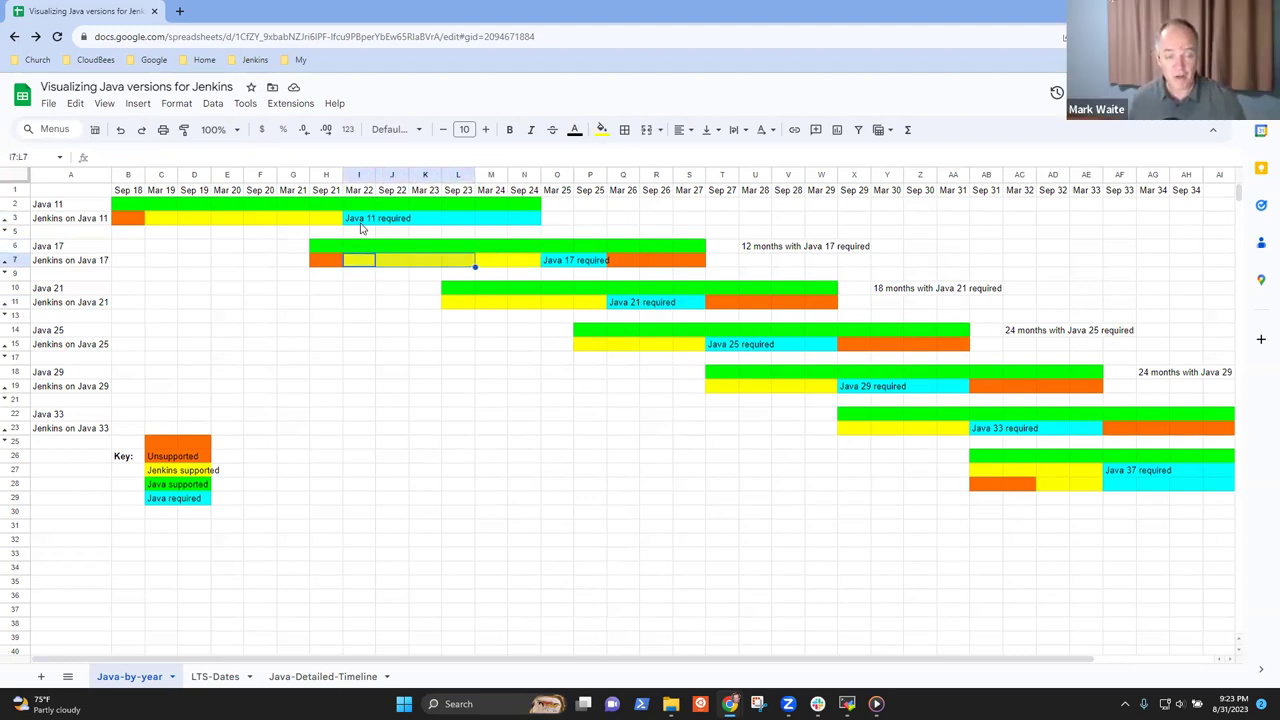
key(shift+Right)
key(shift+Right)
key(shift+Right)
key(shift+Left)
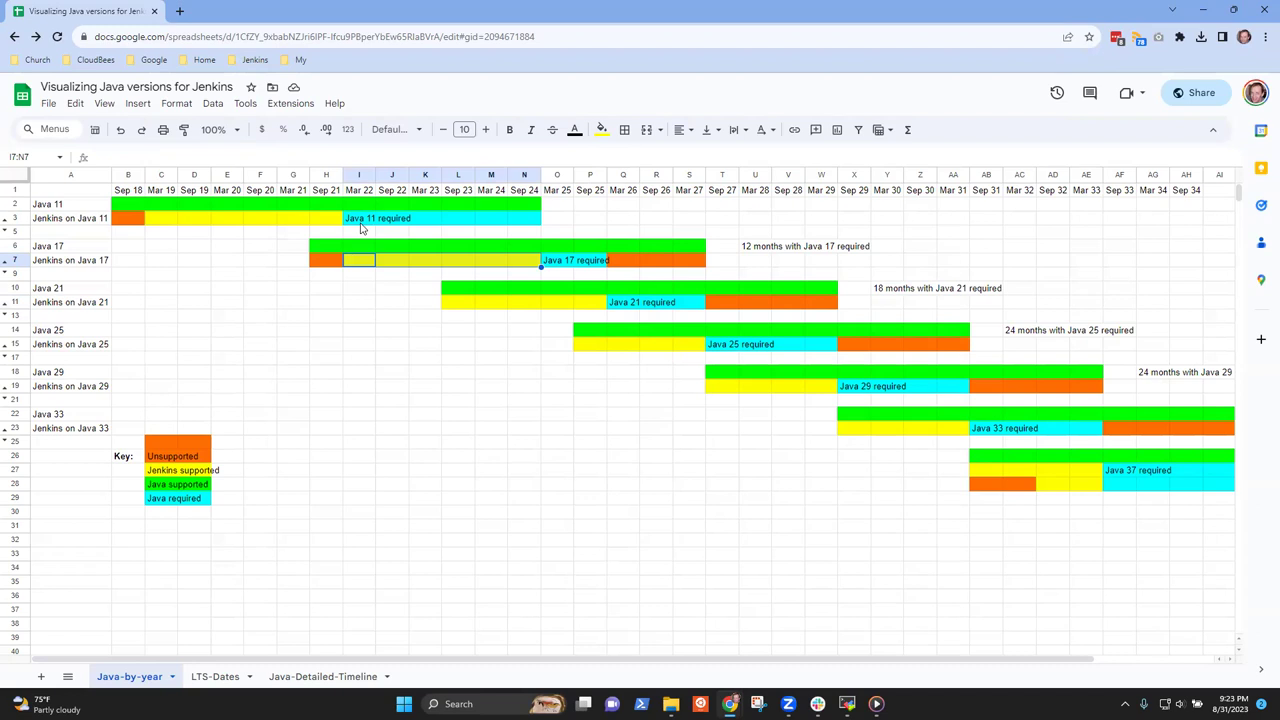
- Examine where the green Java 11 support bar ends, at Sep 24
key(Up)
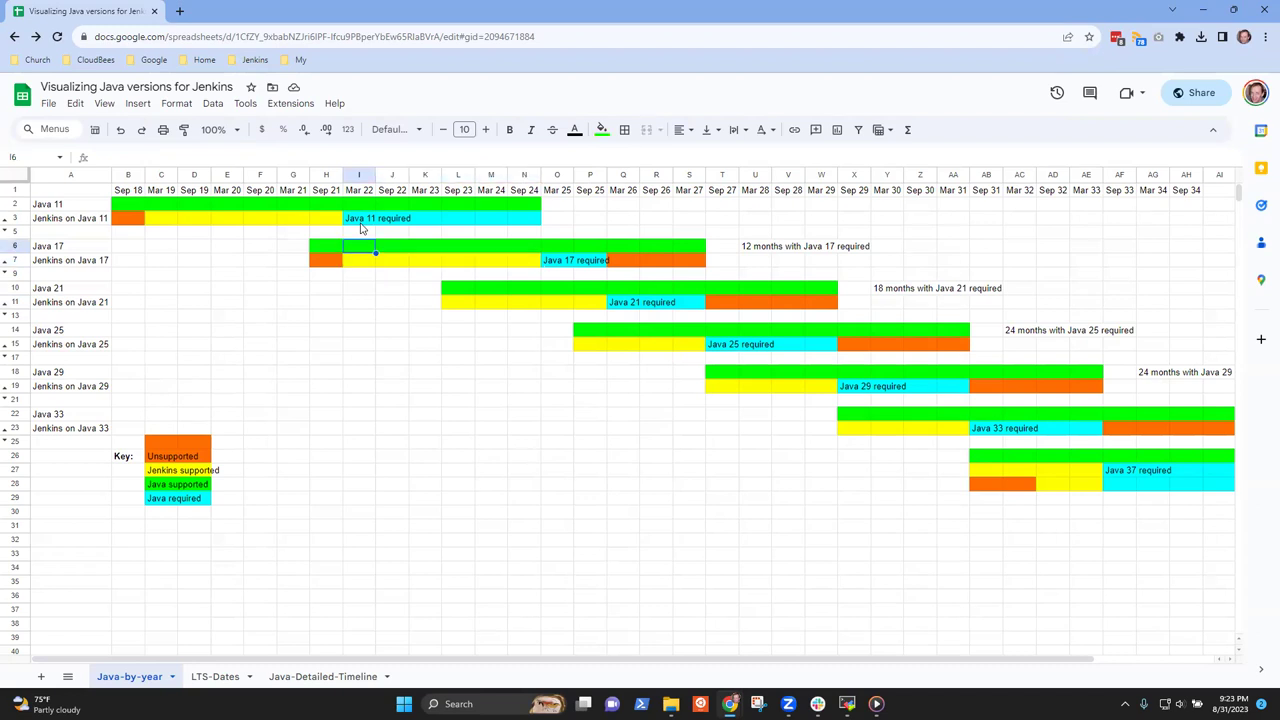
key(Up)
key(Up)
key(Up)
key(Right)
key(Right)
key(Right)
key(Right)
key(Right)
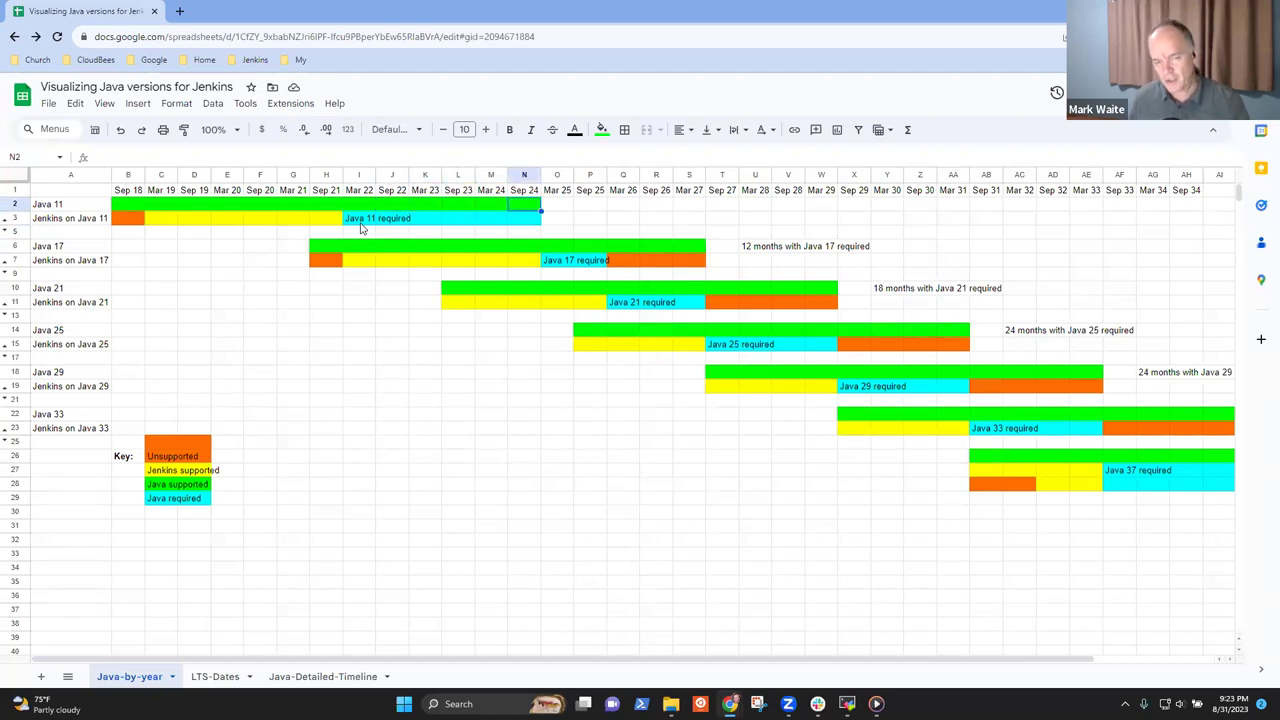
- Examine the Sep 24 column from its date header down past the Jenkins on Java 11 row
key(Up)
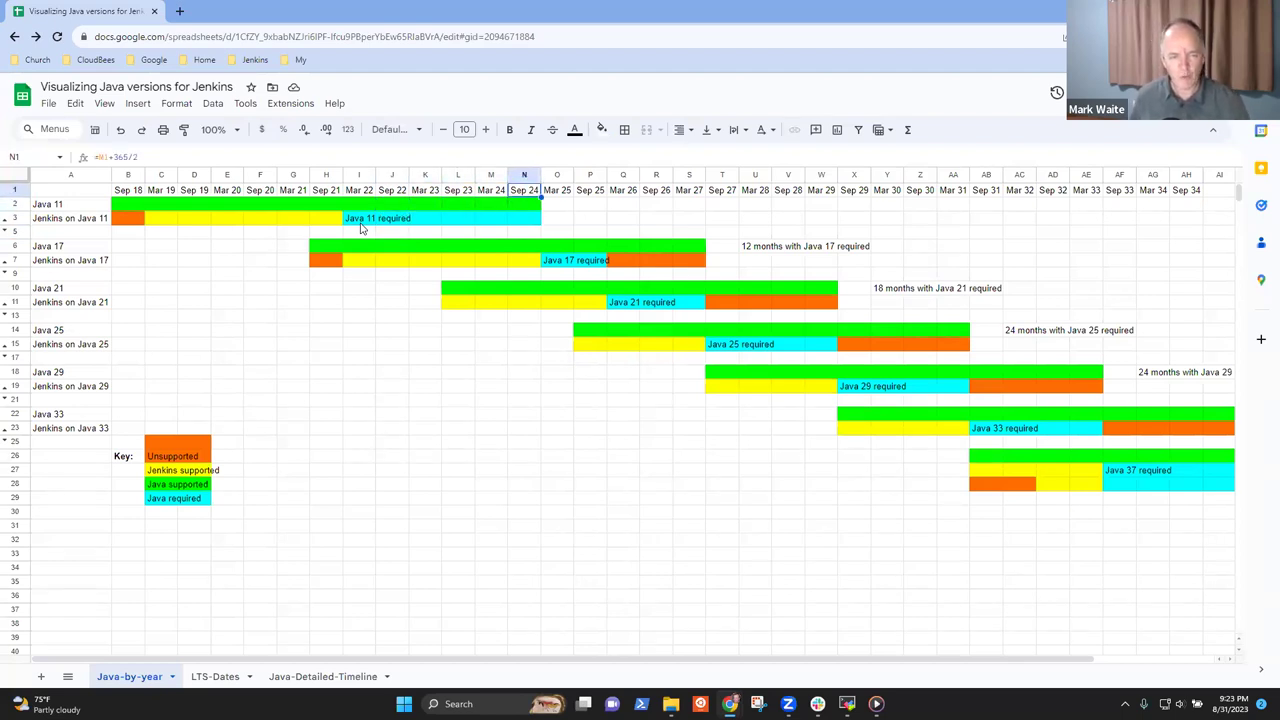
key(Down)
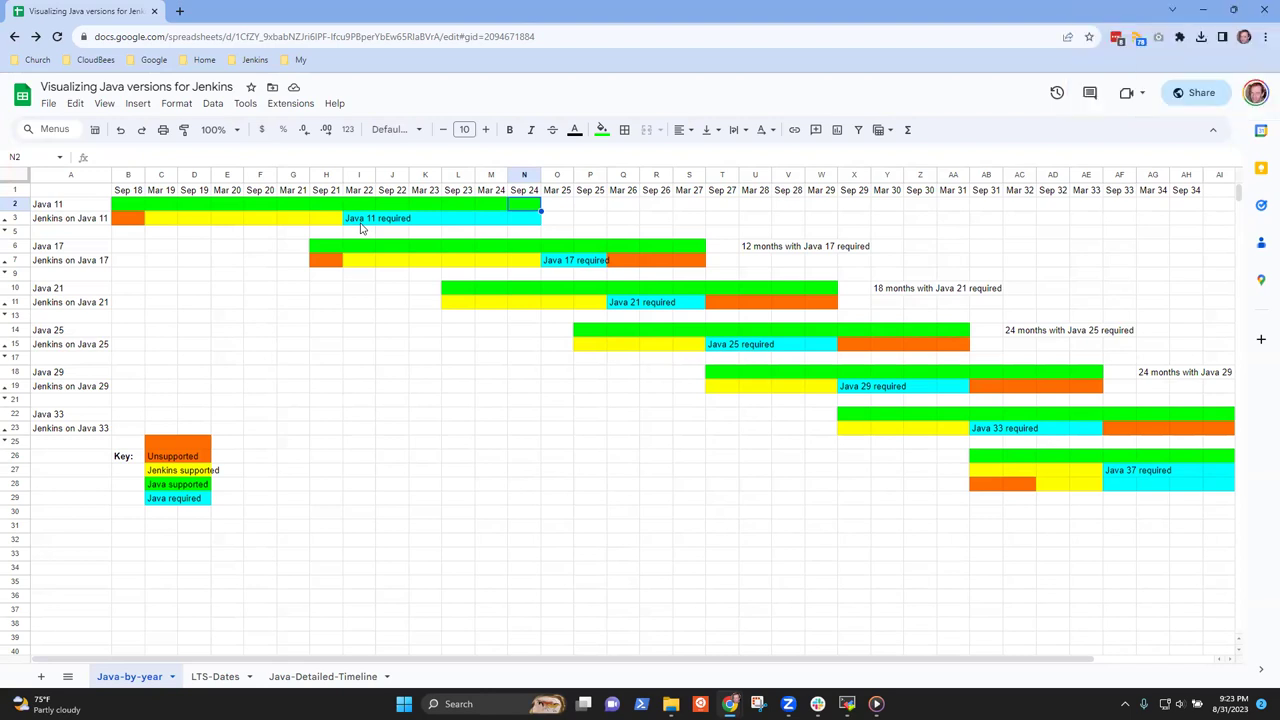
key(Down)
key(Down)
key(Down)
key(Down)
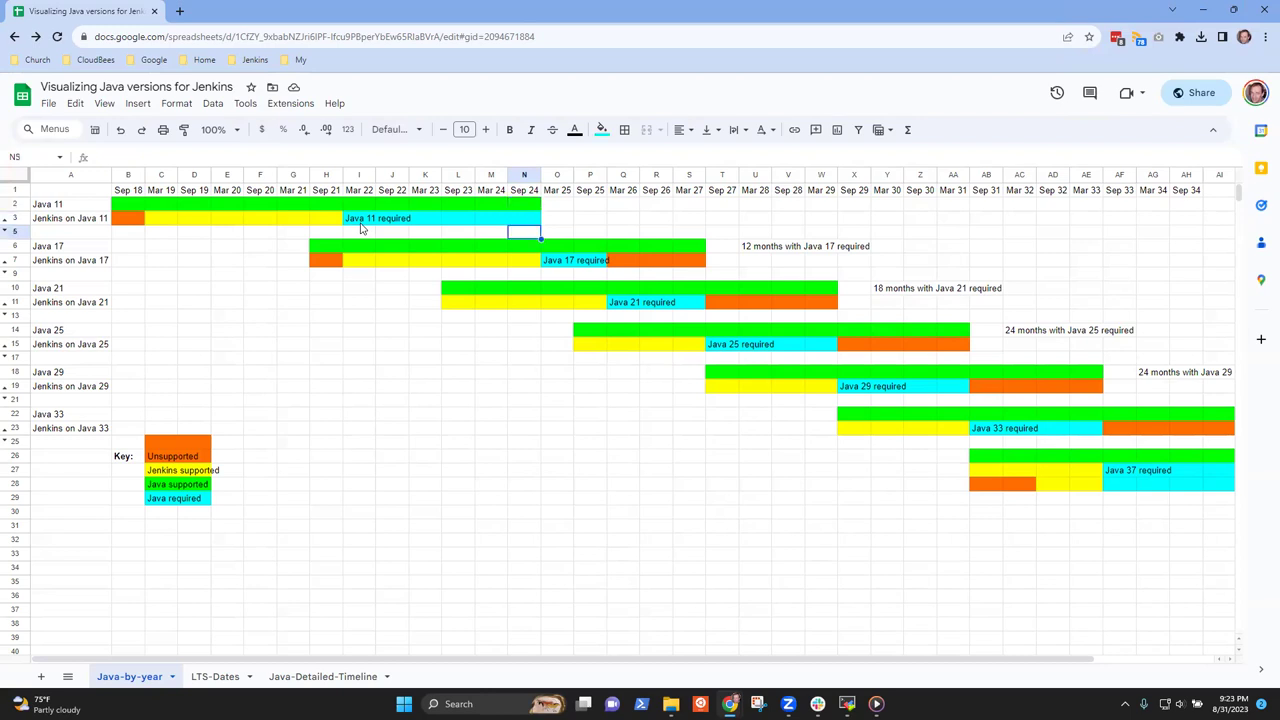
- Trace the "Java 17 required" period from Mar 25 to Sep 25 in the Jenkins on Java 17 row
key(Right)
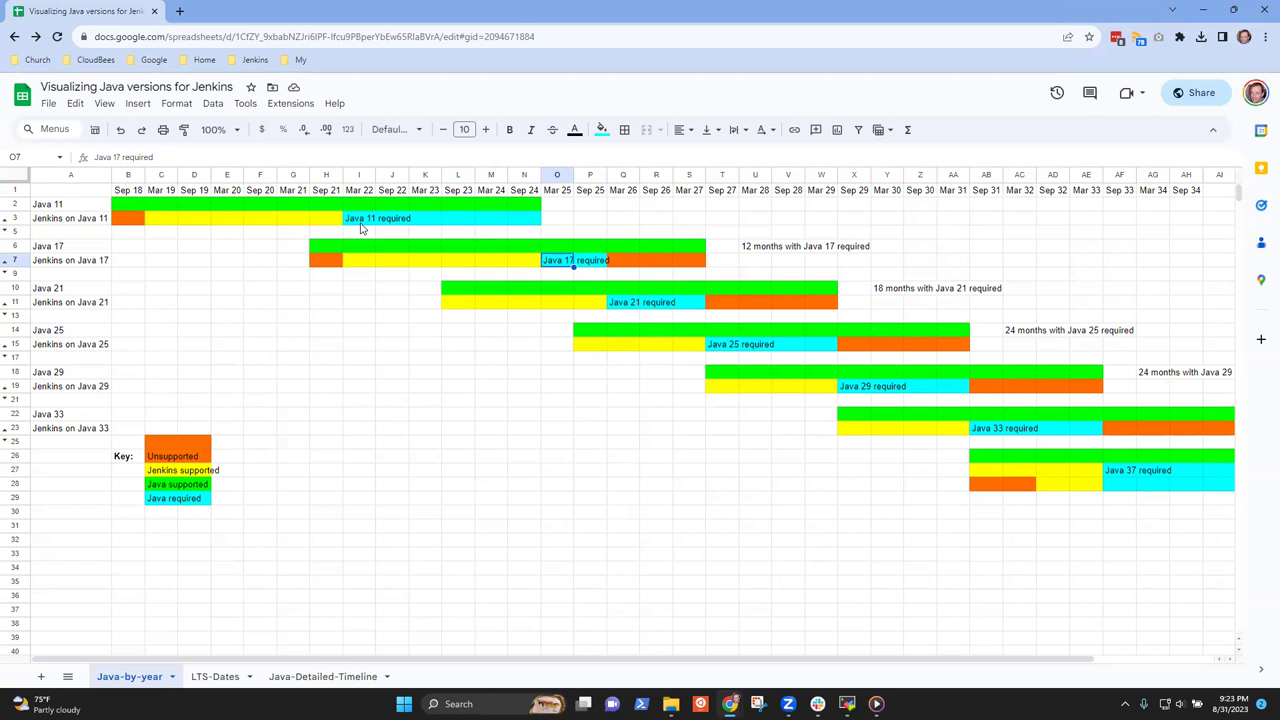
key(Right)
key(Right)
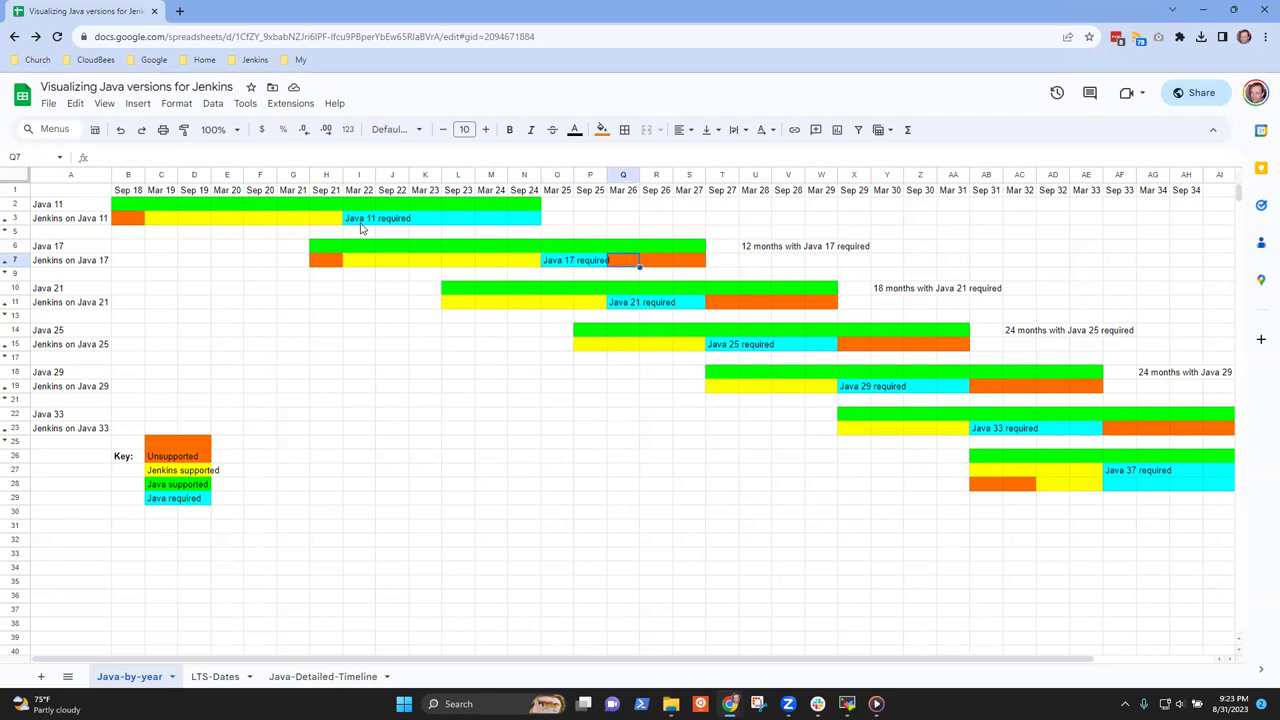
- Highlight the orange unsupported period from Mar 26 to Mar 27 in the Jenkins on Java 17 row
key(Right)
key(Left)
key(shift+Right)
key(shift+Right)
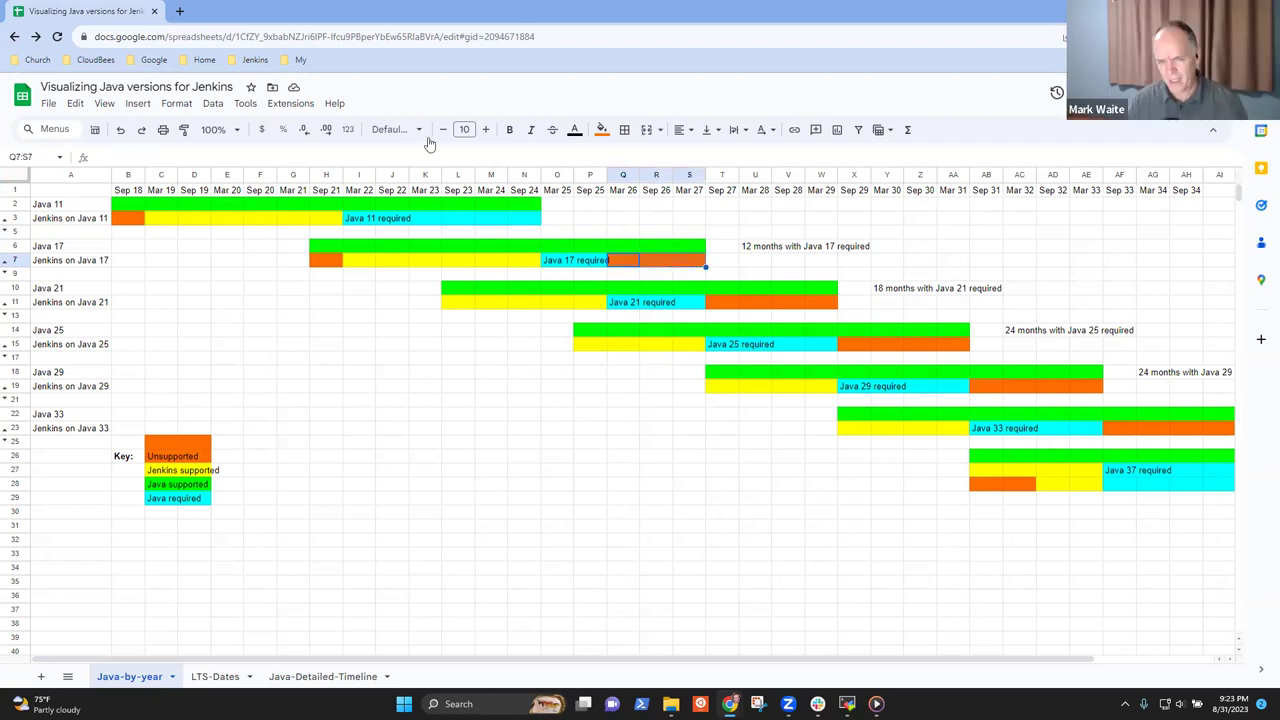
key(ctrl+c)
key(shift+Right)
key(shift+Right)
key(shift+Left)
key(shift+Left)
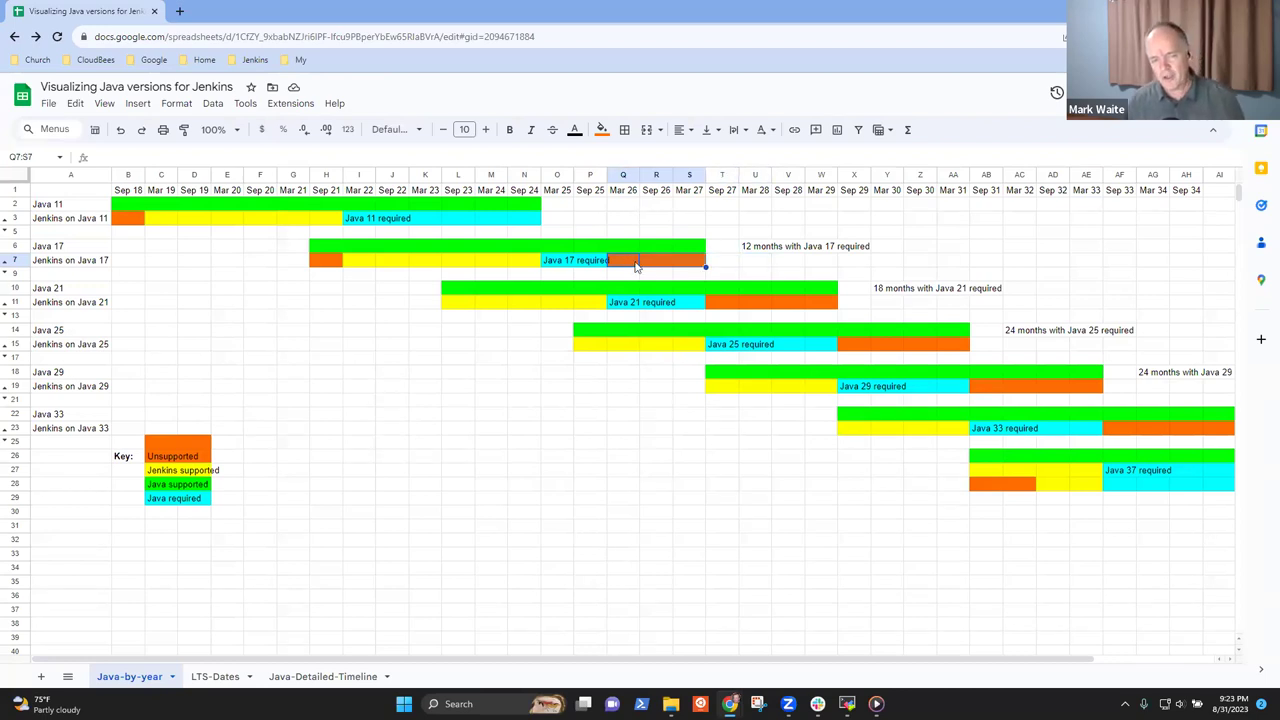
- Match the orange unsupported cells of the Jenkins on Java 17 row to their date headers, Mar 26 through Mar 27
click(630, 263)
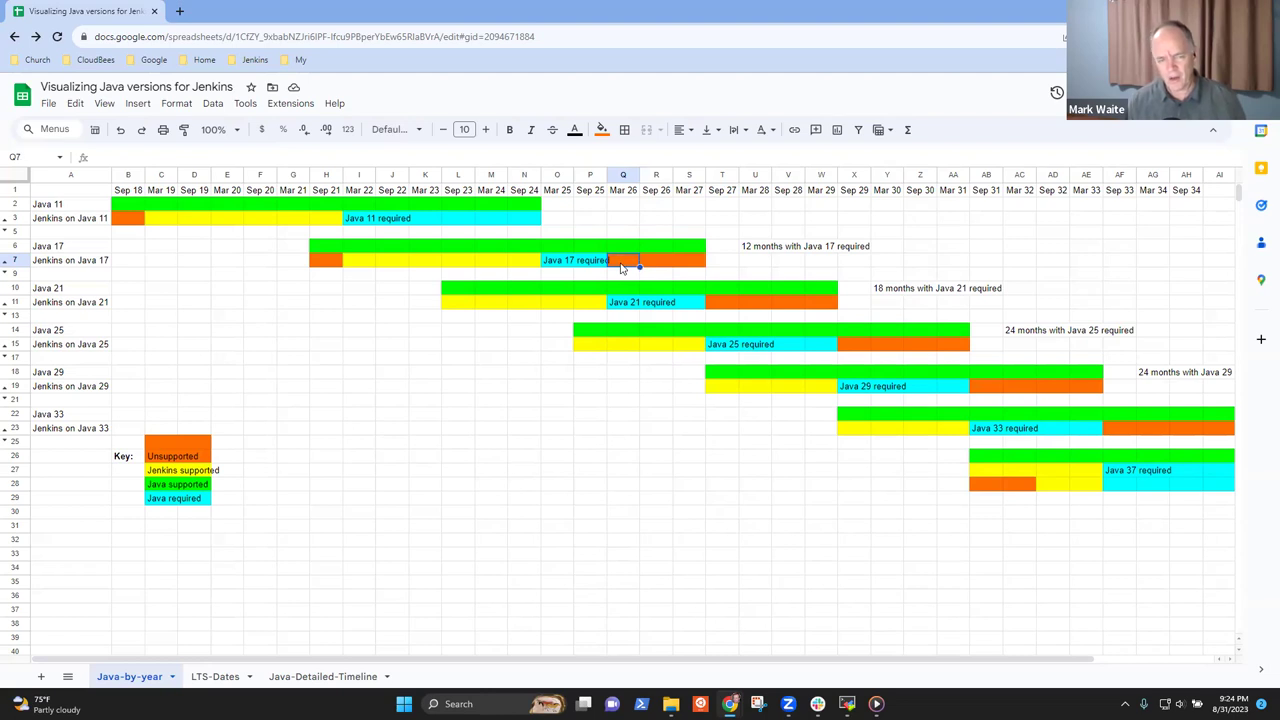
key(shift+Right)
key(shift+Right)
key(Left)
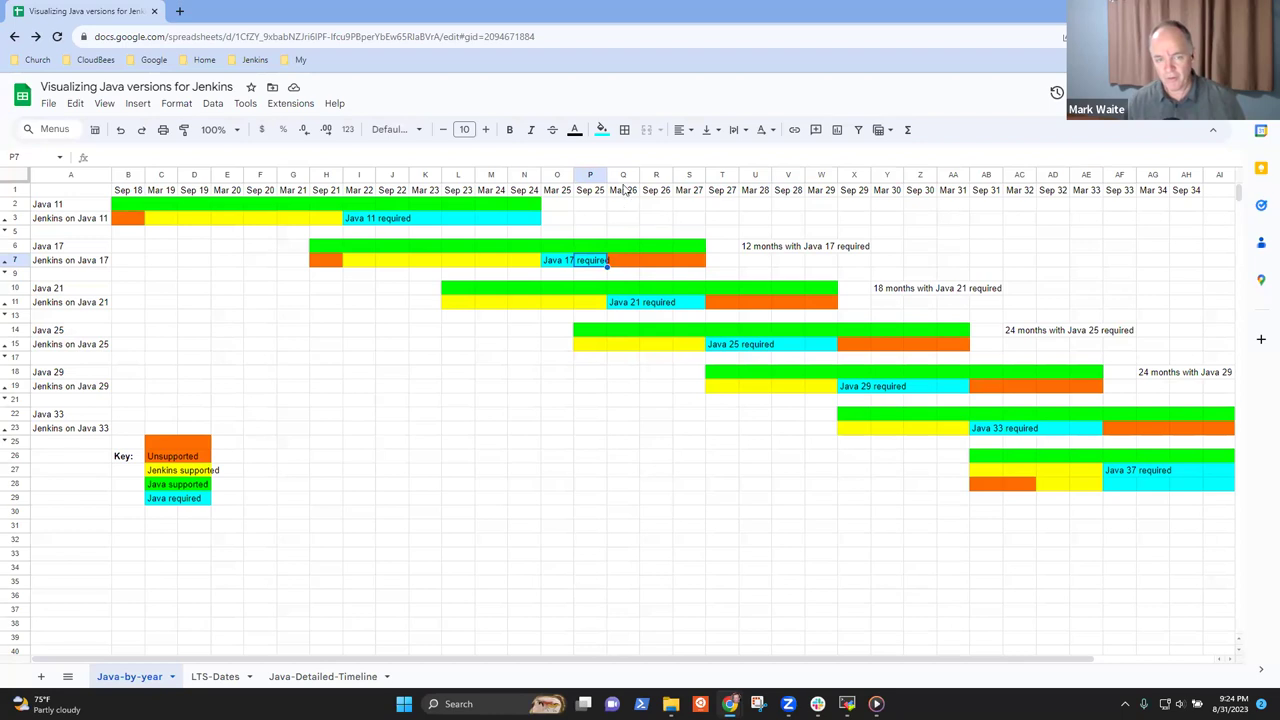
drag(628, 196, 688, 201)
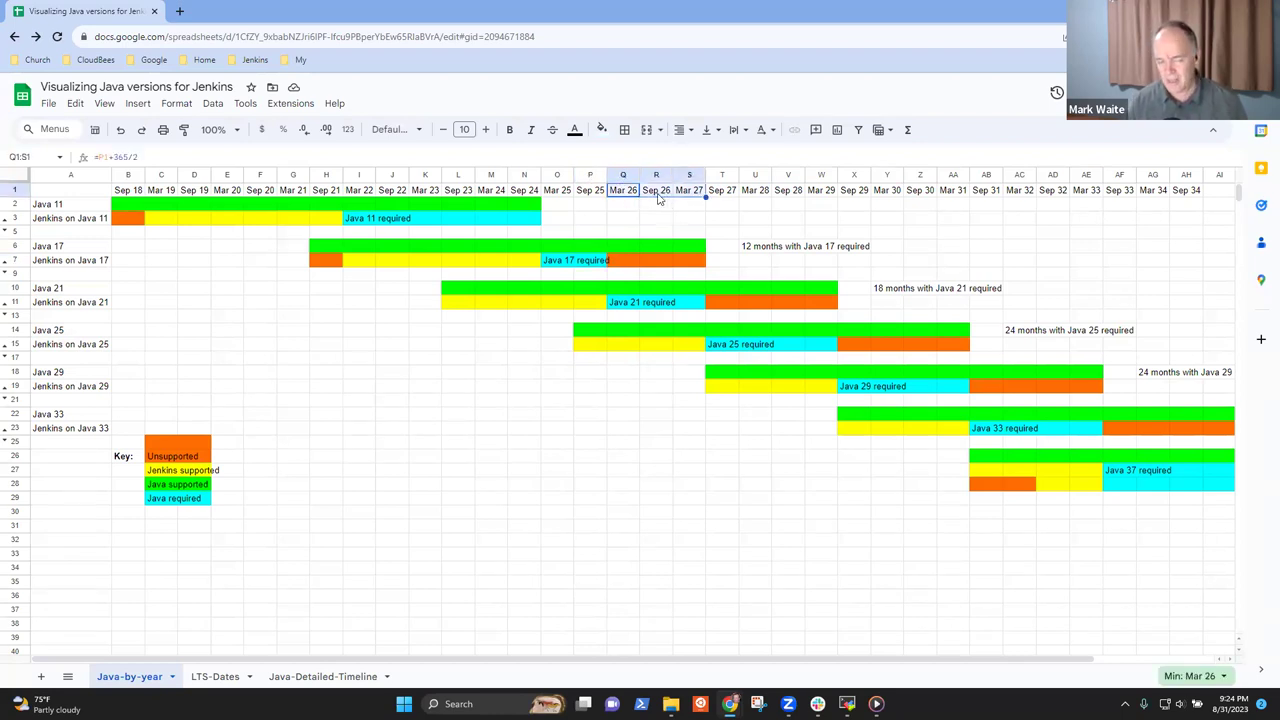
- Compare the Mar 26 column across the Jenkins on Java 17, Java 21 and Java 25 rows
click(634, 264)
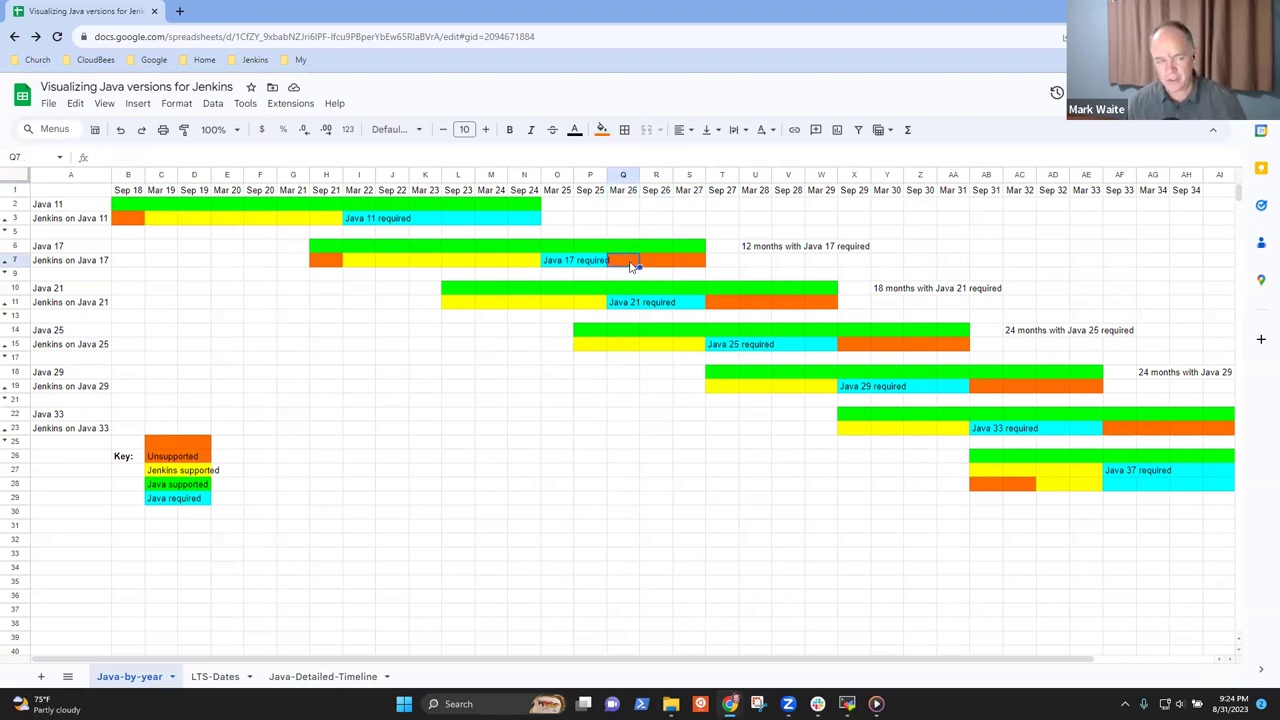
click(634, 303)
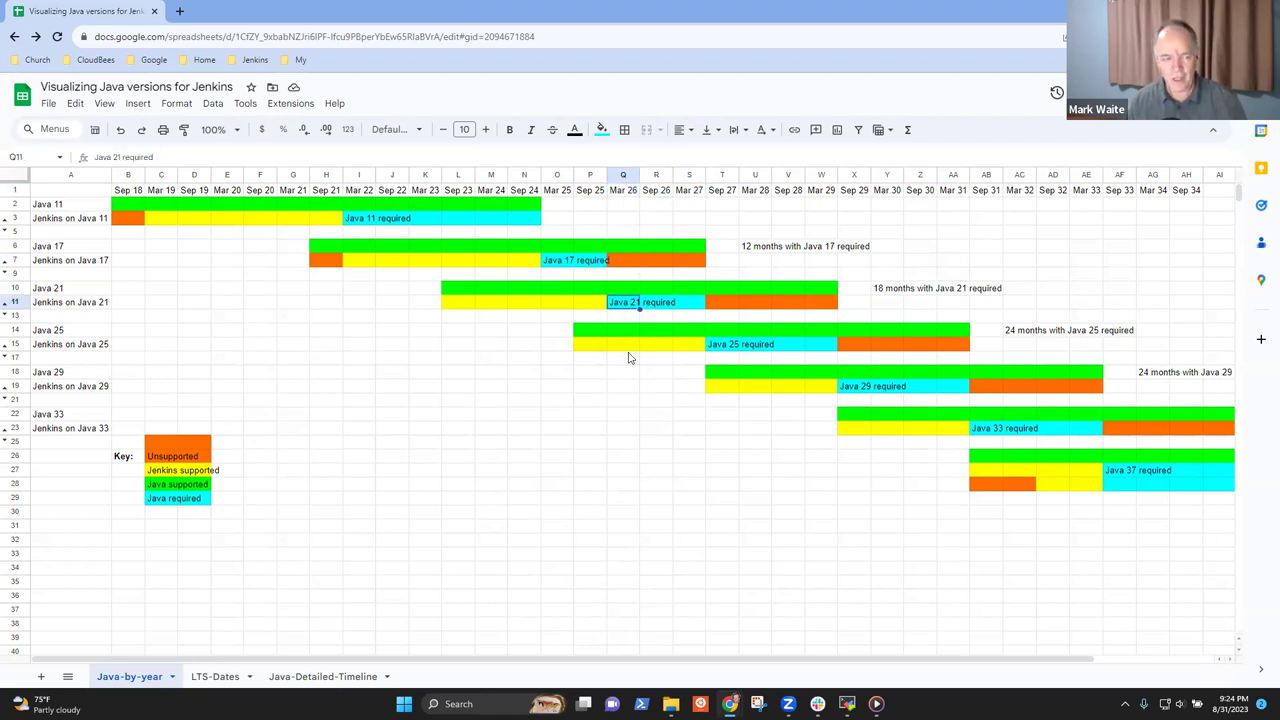
click(628, 348)
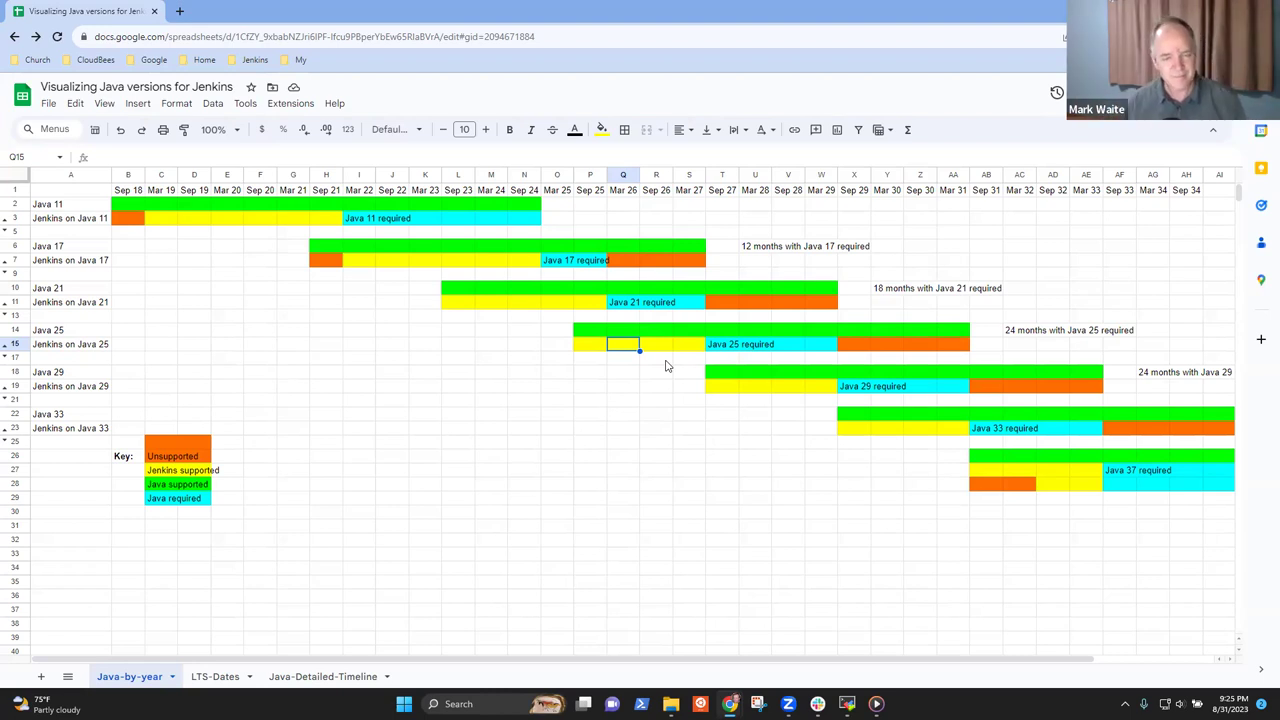
- Compare the orange unsupported periods of the Java 17 and Java 21 rows with the start of "Java 21 required" at Mar 26
click(652, 264)
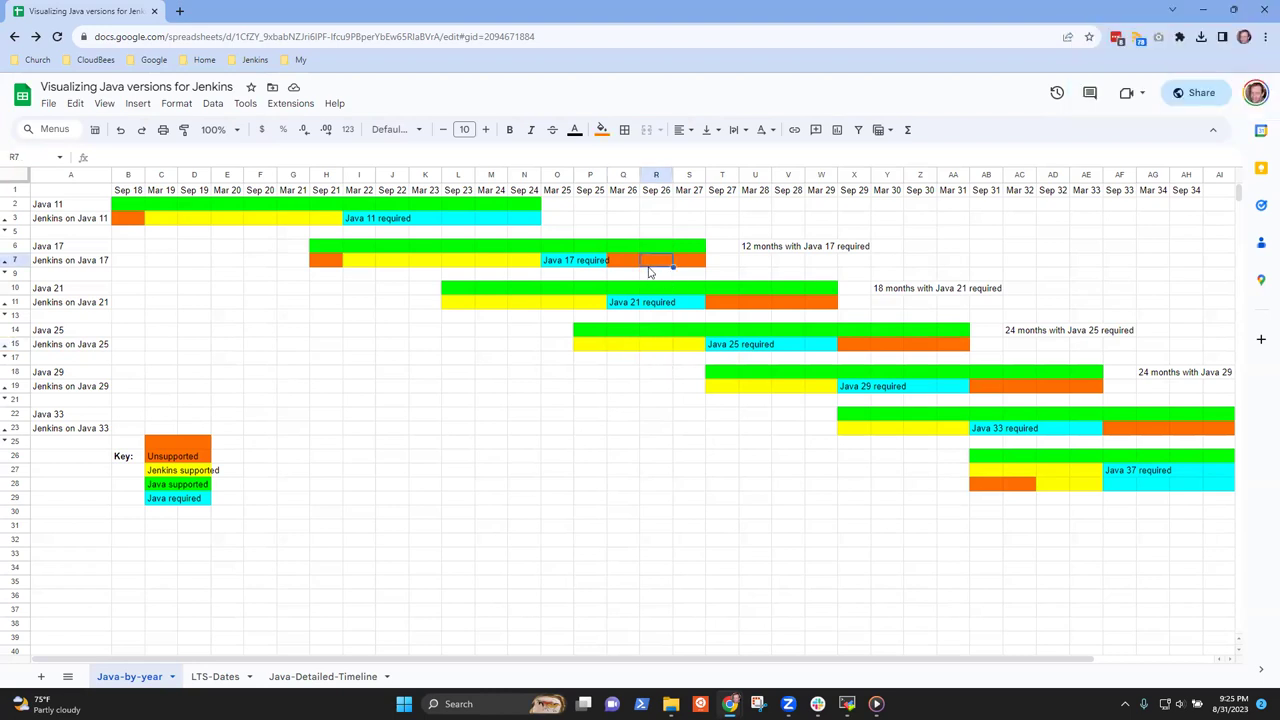
click(764, 304)
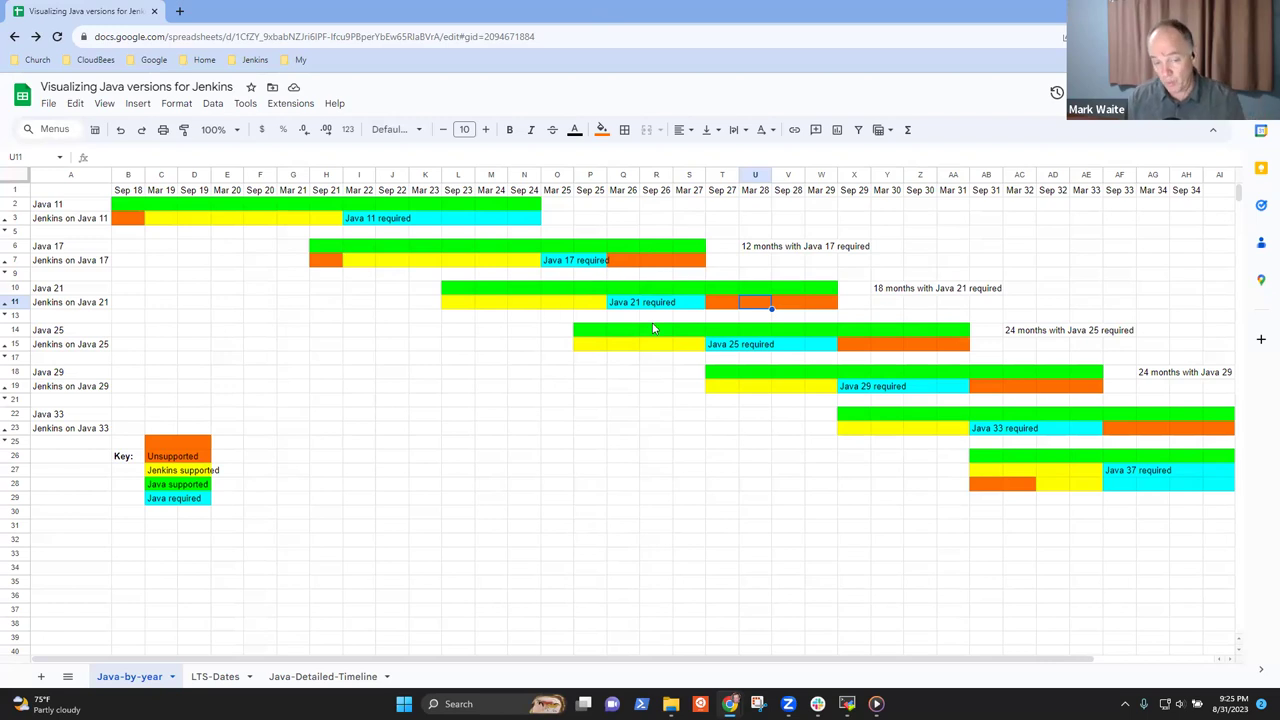
click(620, 306)
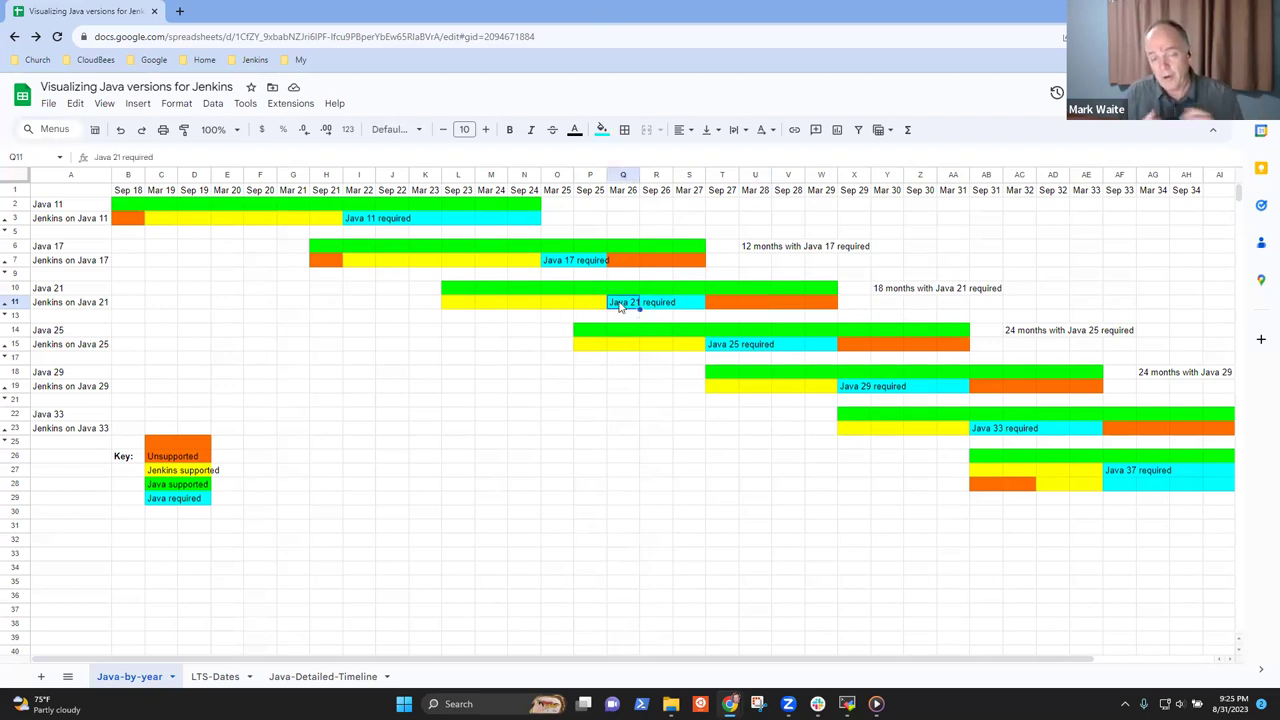
- Highlight the "Java 25 required" period from Sep 27 to Mar 29 in the Jenkins on Java 25 row
click(724, 345)
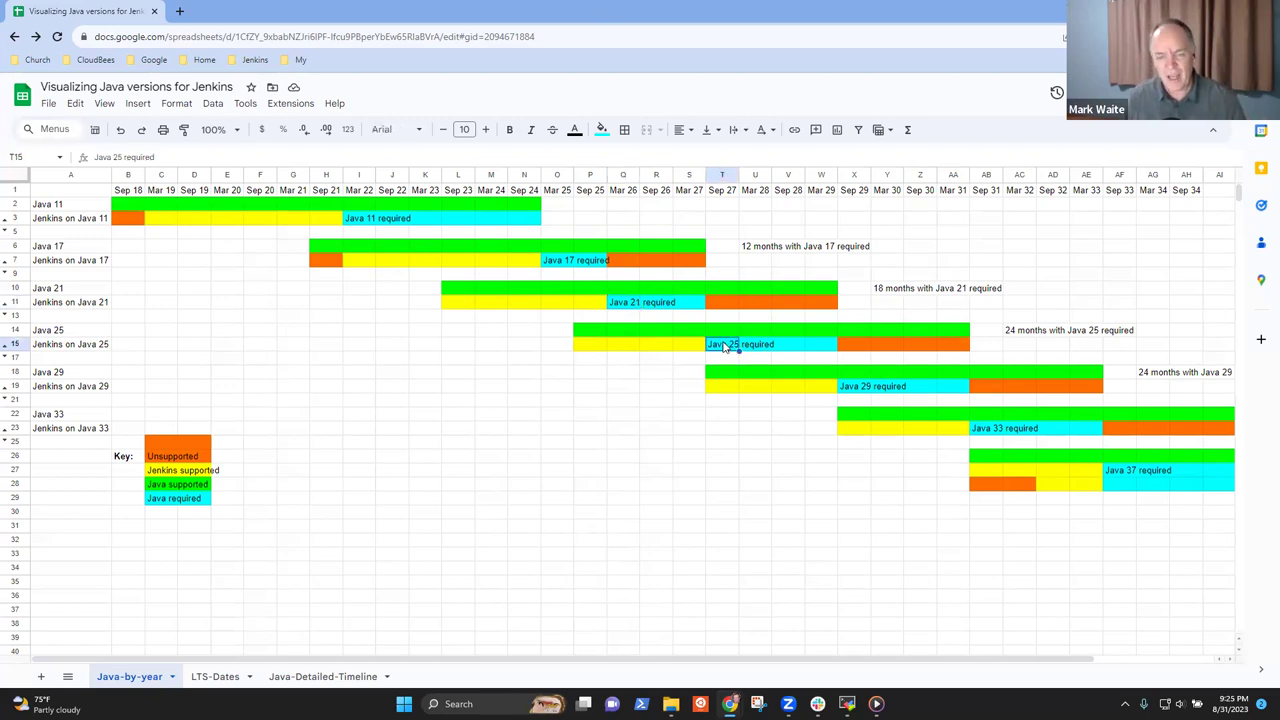
key(shift+Right)
key(shift+Right)
key(shift+Right)
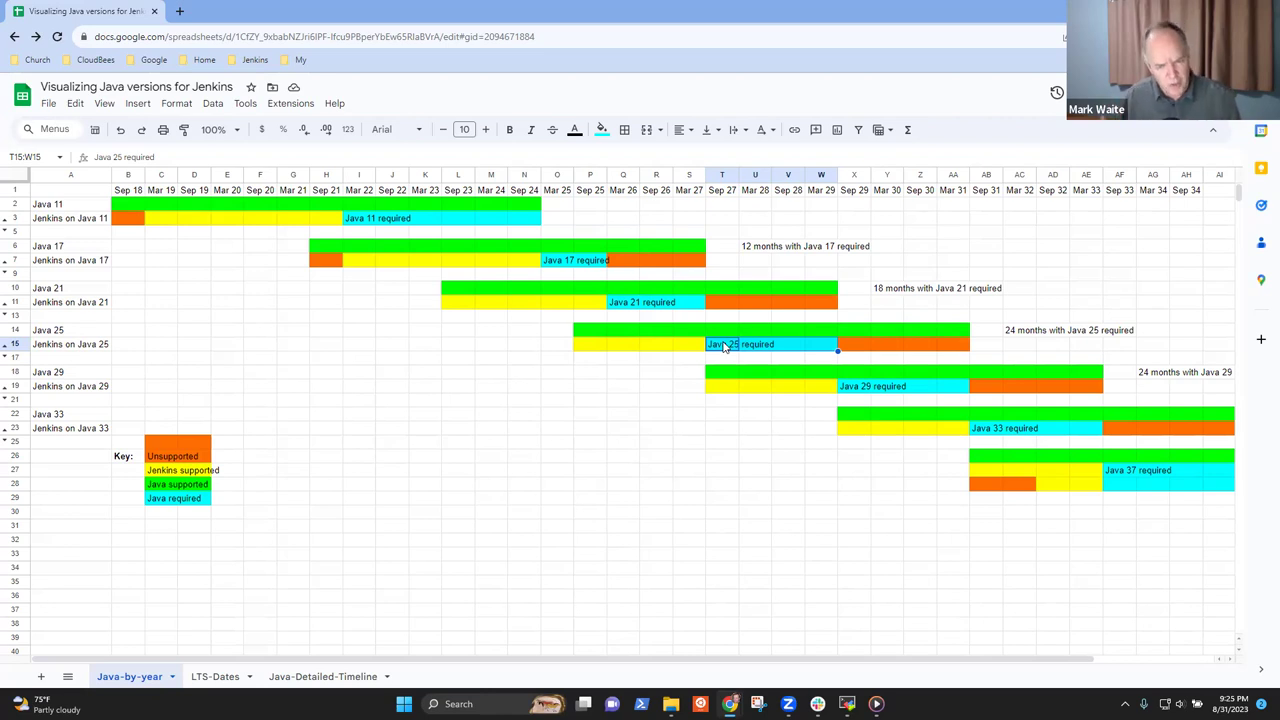
click(749, 349)
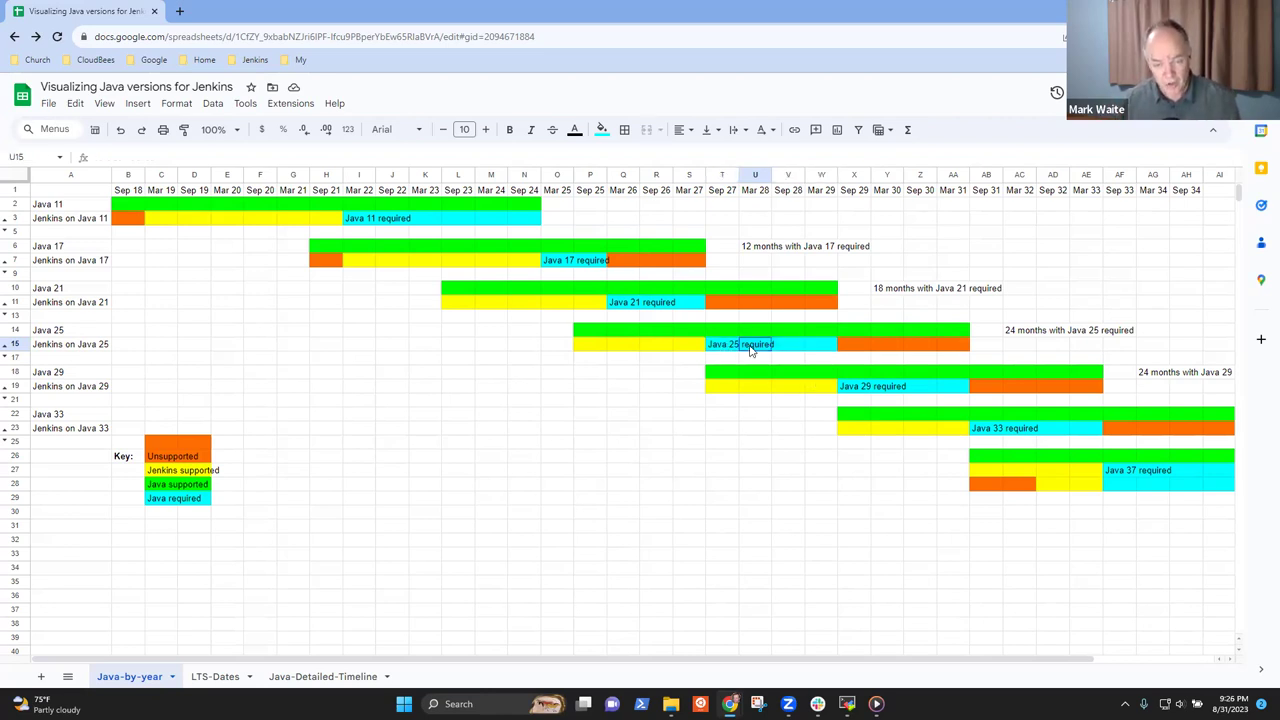
- Trace the Jenkins on Java 25 row back from its orange unsupported period to the start of "Java 25 required" at Sep 27
click(897, 347)
key(Left)
key(Left)
key(Left)
key(Left)
key(Left)
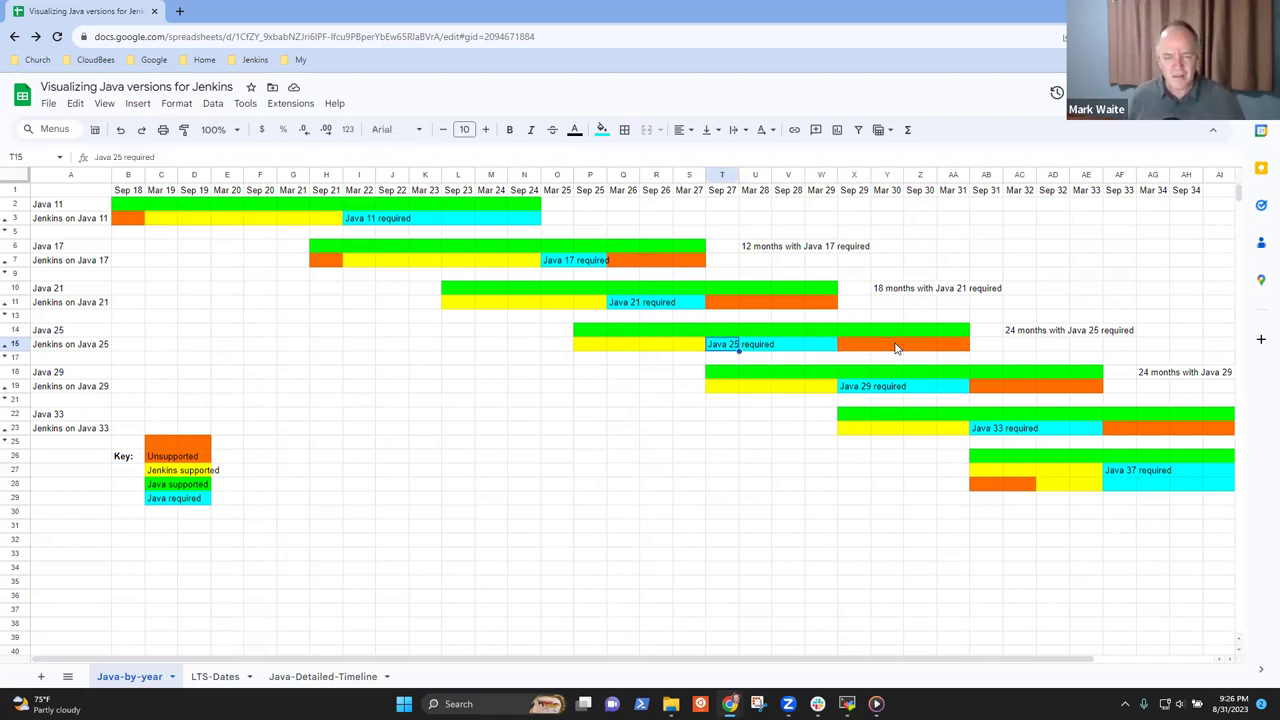
- Compare the full "Java 25 required" span, Sep 27 to Mar 29, with the start of "Java 29 required" at Sep 29
key(shift+Right)
key(shift+Right)
key(shift+Right)
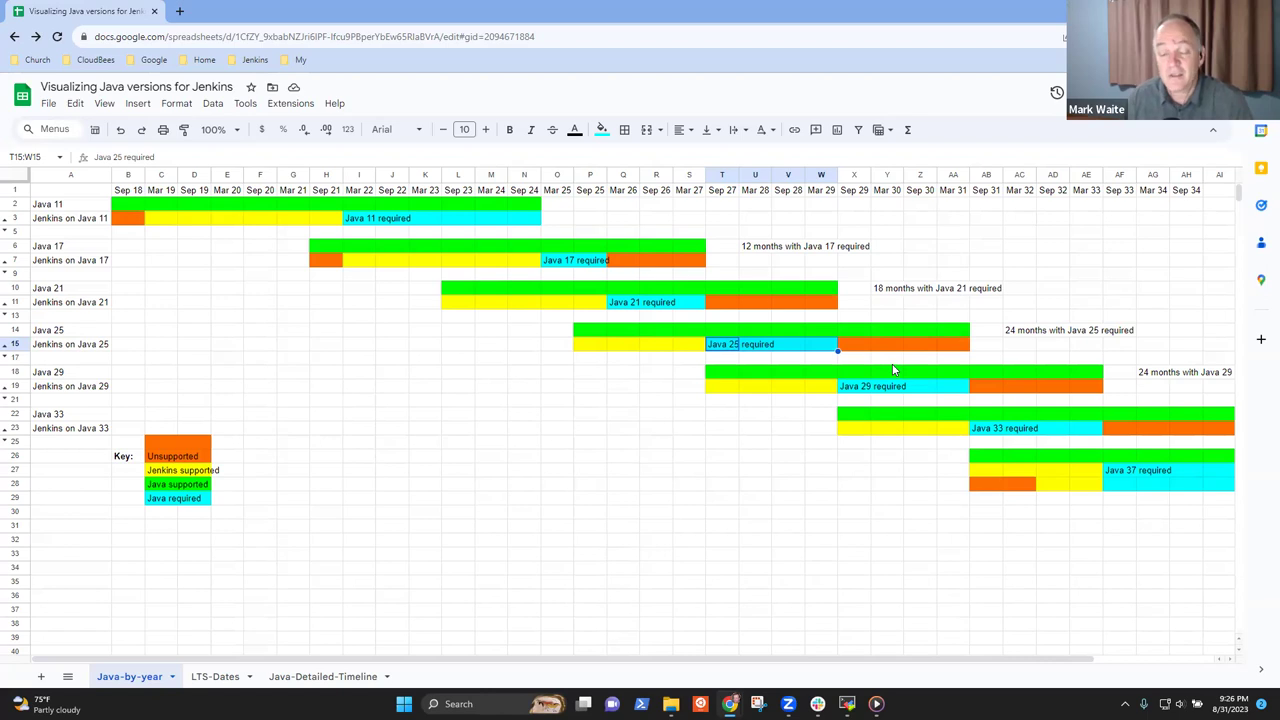
click(858, 391)
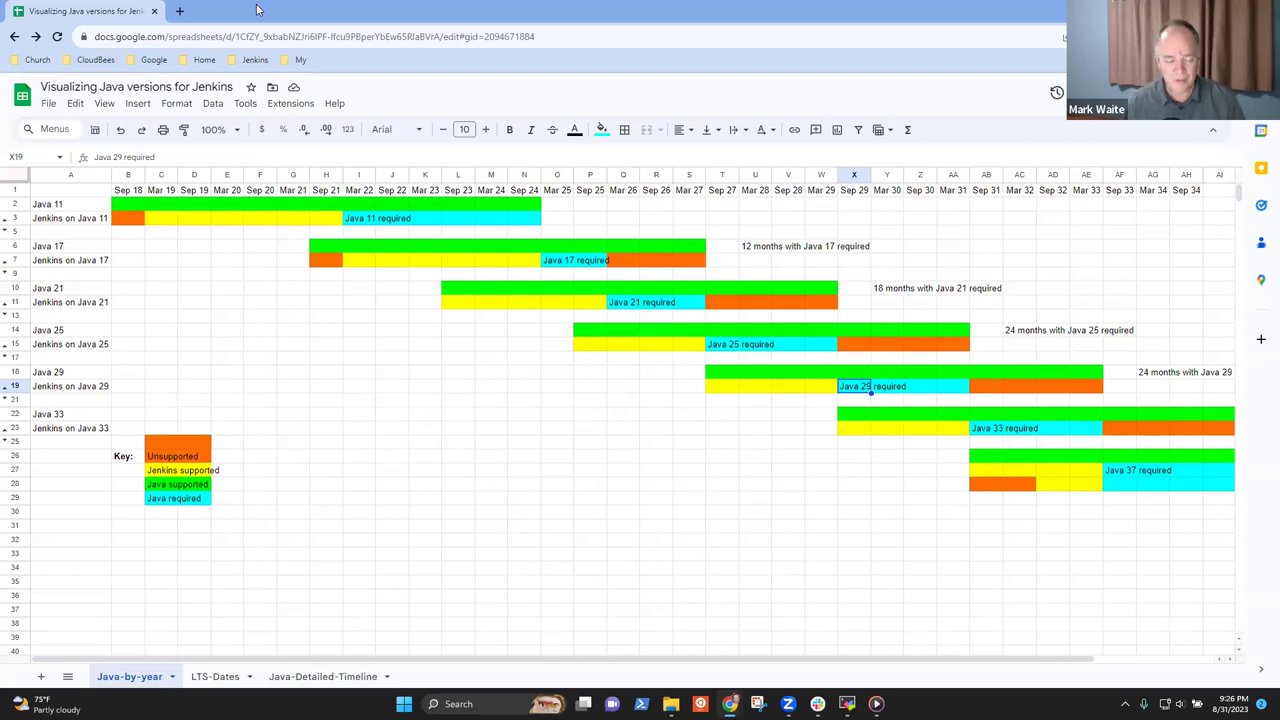
- Return to the Jenkins Docs Office Hours document and examine the agenda items around the Java 11, Java 17, and Java 21 discussion
key(alt+Tab)
scroll(370, 512, down, 1)
scroll(370, 512, down, 2)
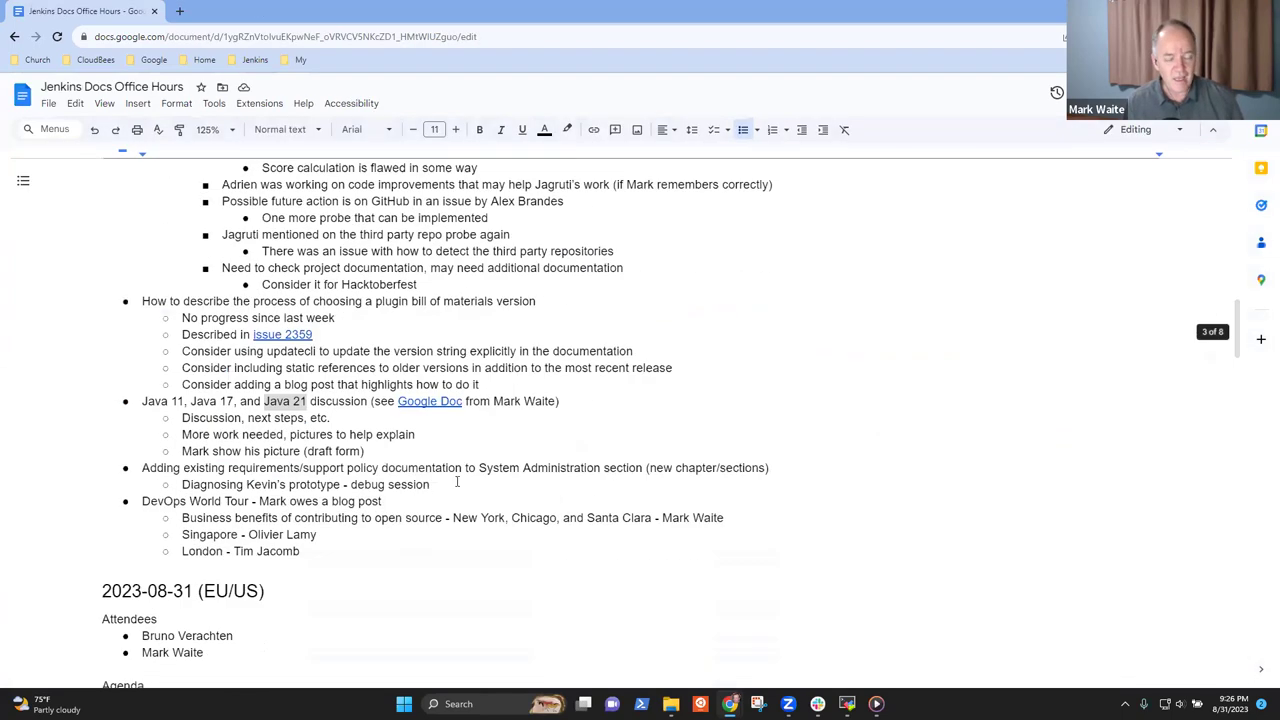